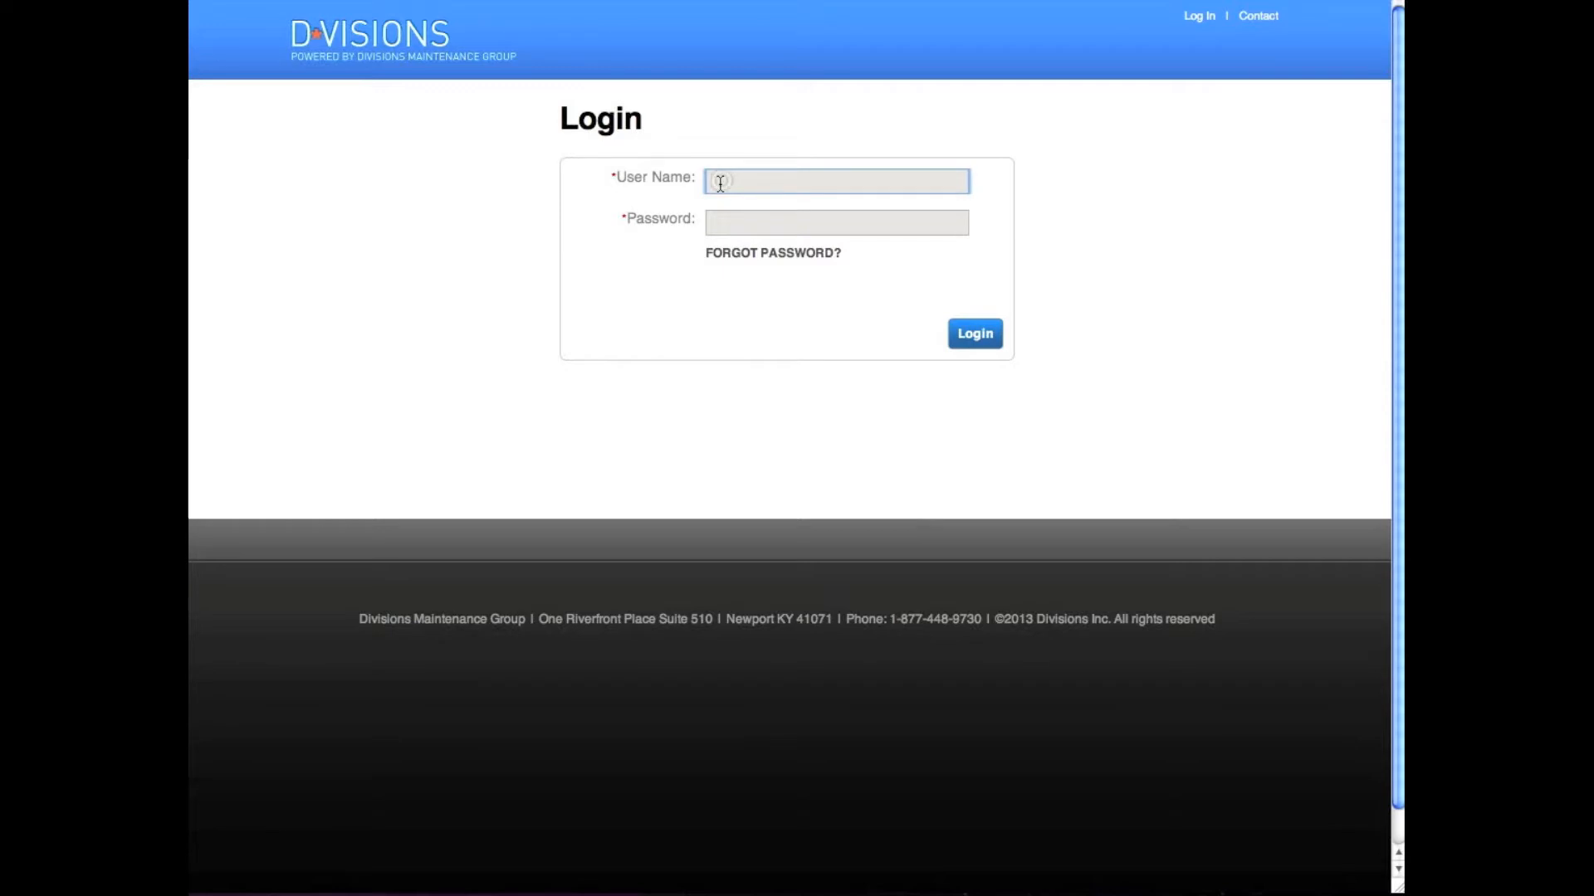
Enter the account e-mail as the user name and type the account password
text(john.doe@acme.com)
click(729, 225)
text(password)
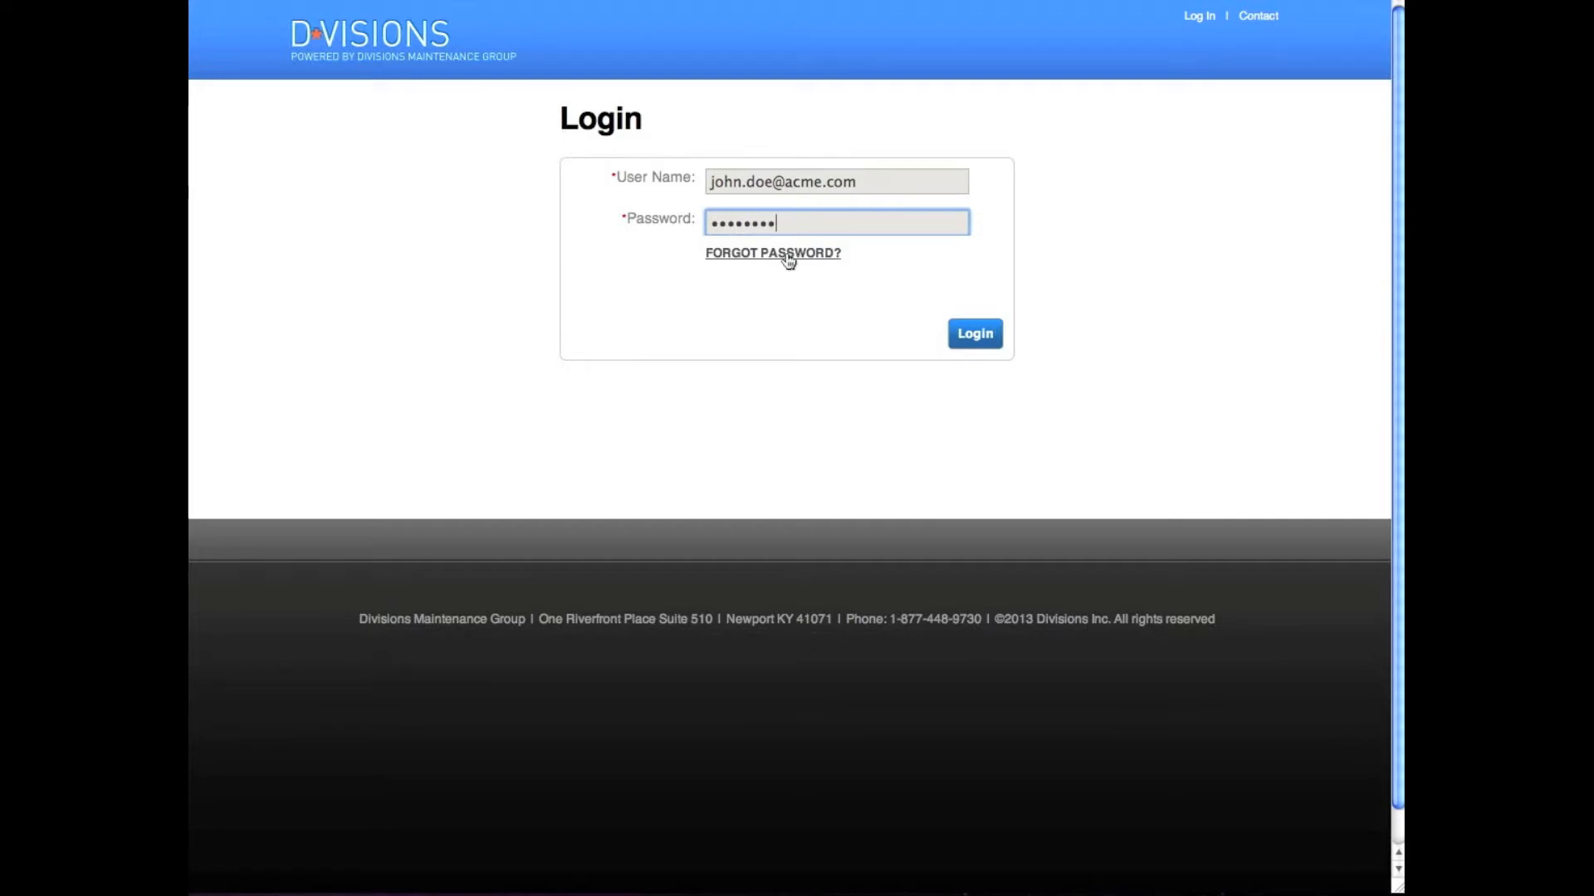
Log in to reach the welcome dashboard with its expired-PO attention list
click(974, 335)
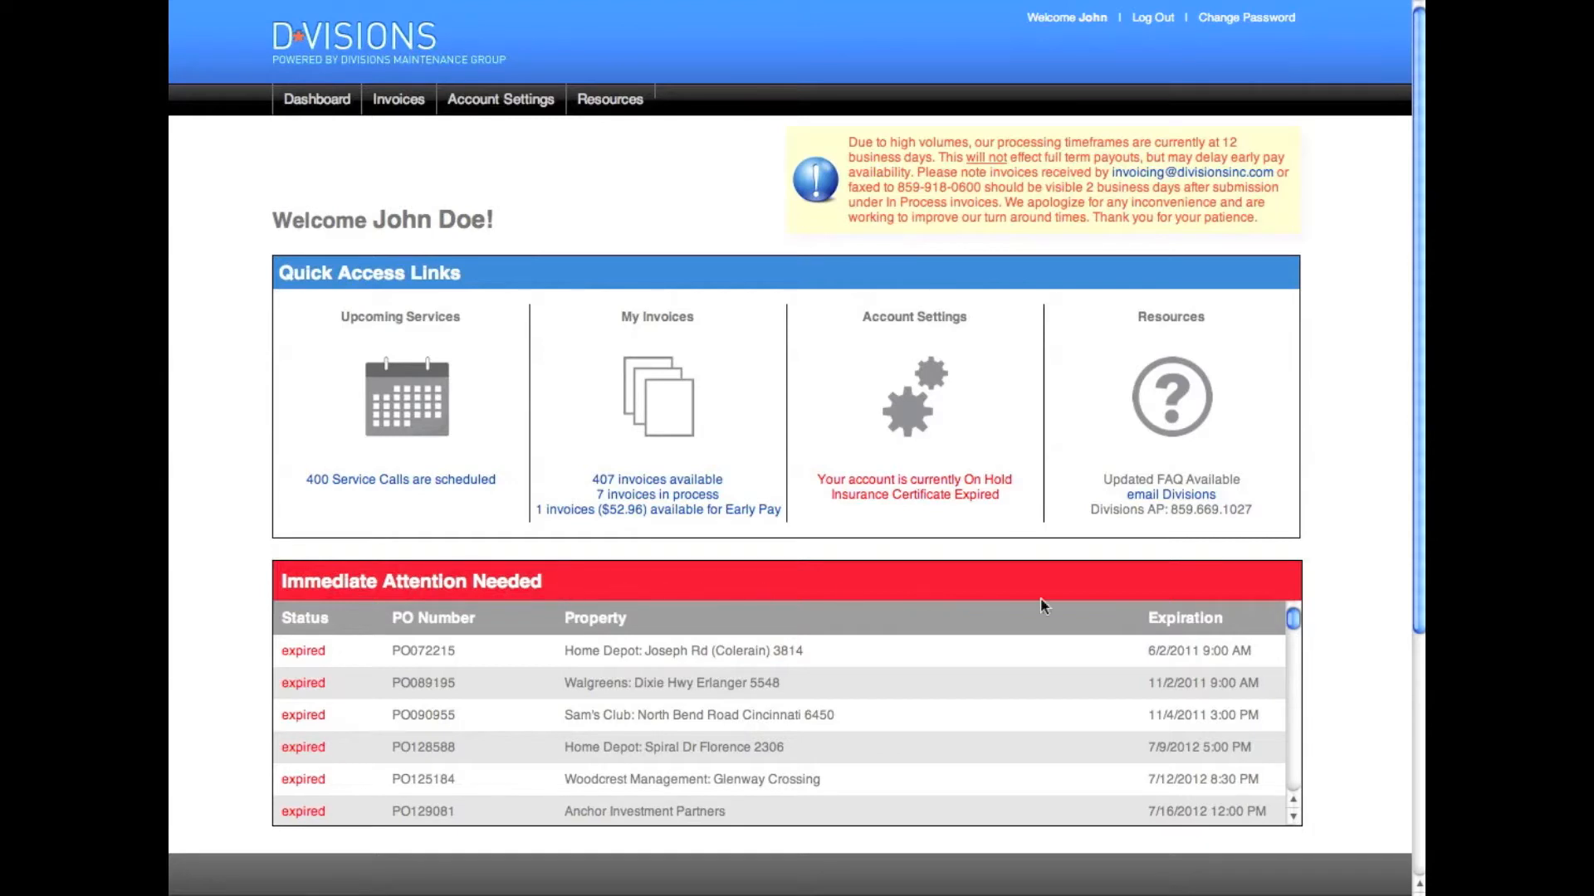
mouse_move(1296, 618)
mouse_down()
mouse_move(1292, 645)
mouse_move(1295, 620)
mouse_up()
Open My Invoices from the Quick Access Links
click(664, 405)
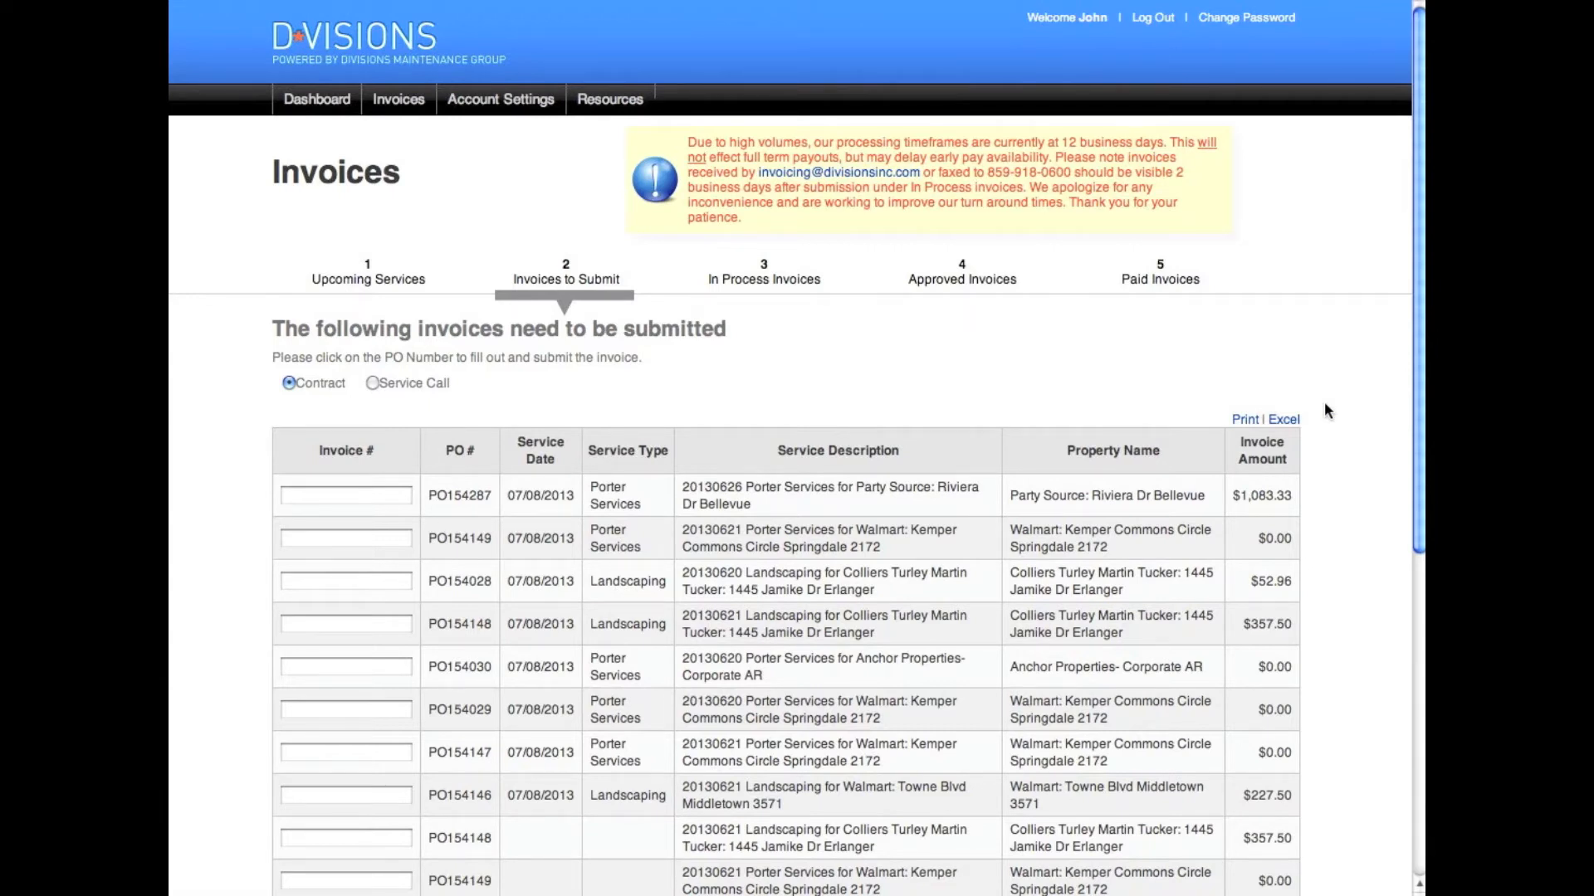
Show the Invoices to Submit tab listing the porter and landscaping contract POs
click(567, 258)
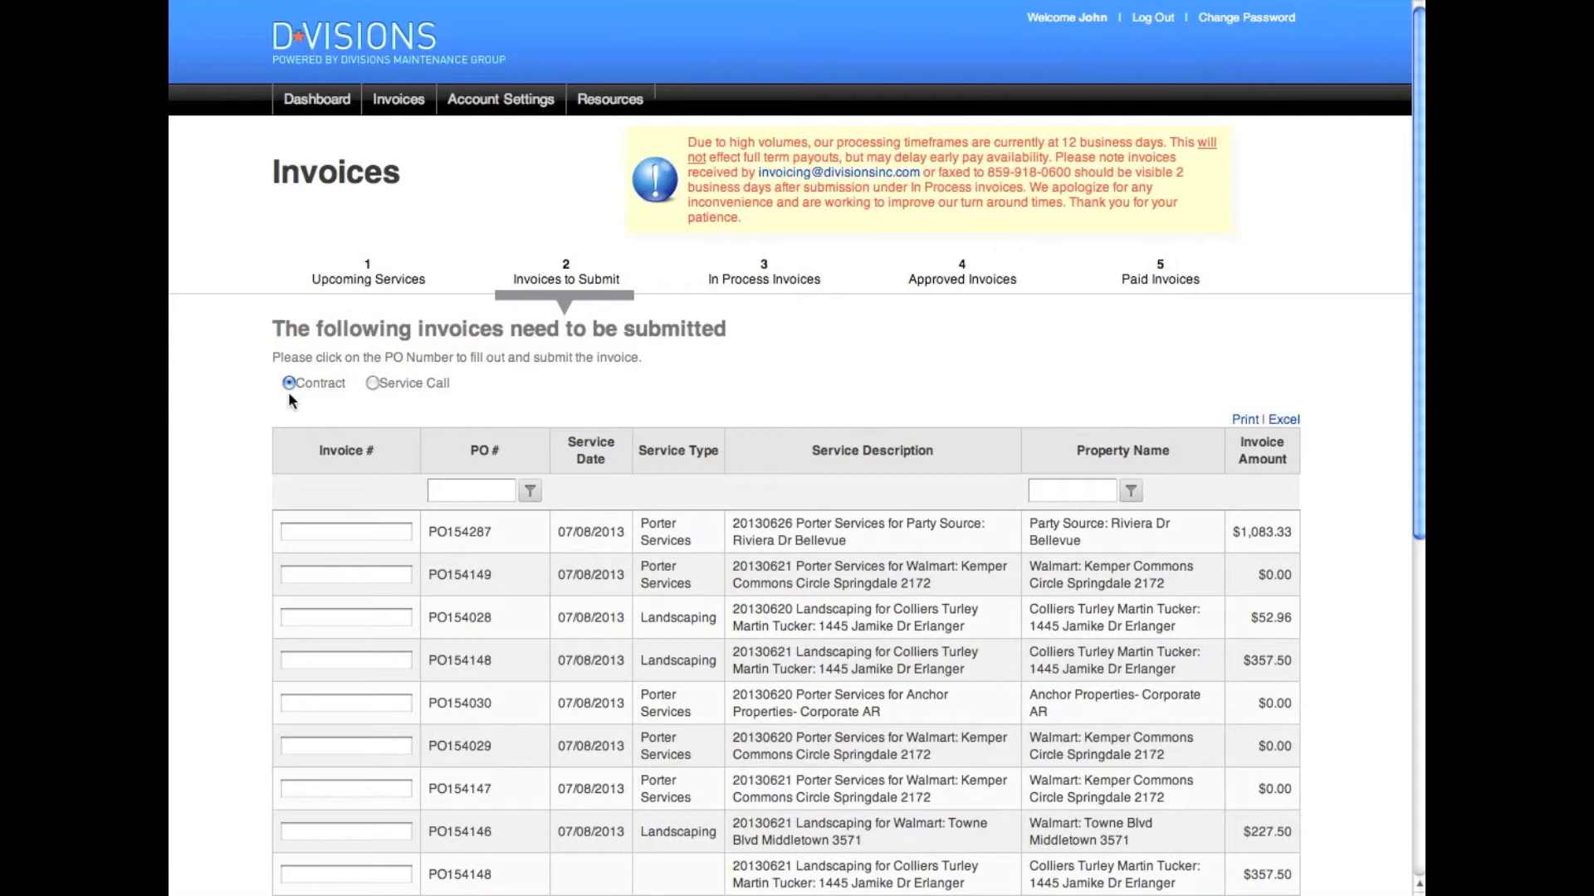
Enter invoice number 1234569 for PO154287 and 1368752 for PO154149
click(297, 532)
text(1234569)
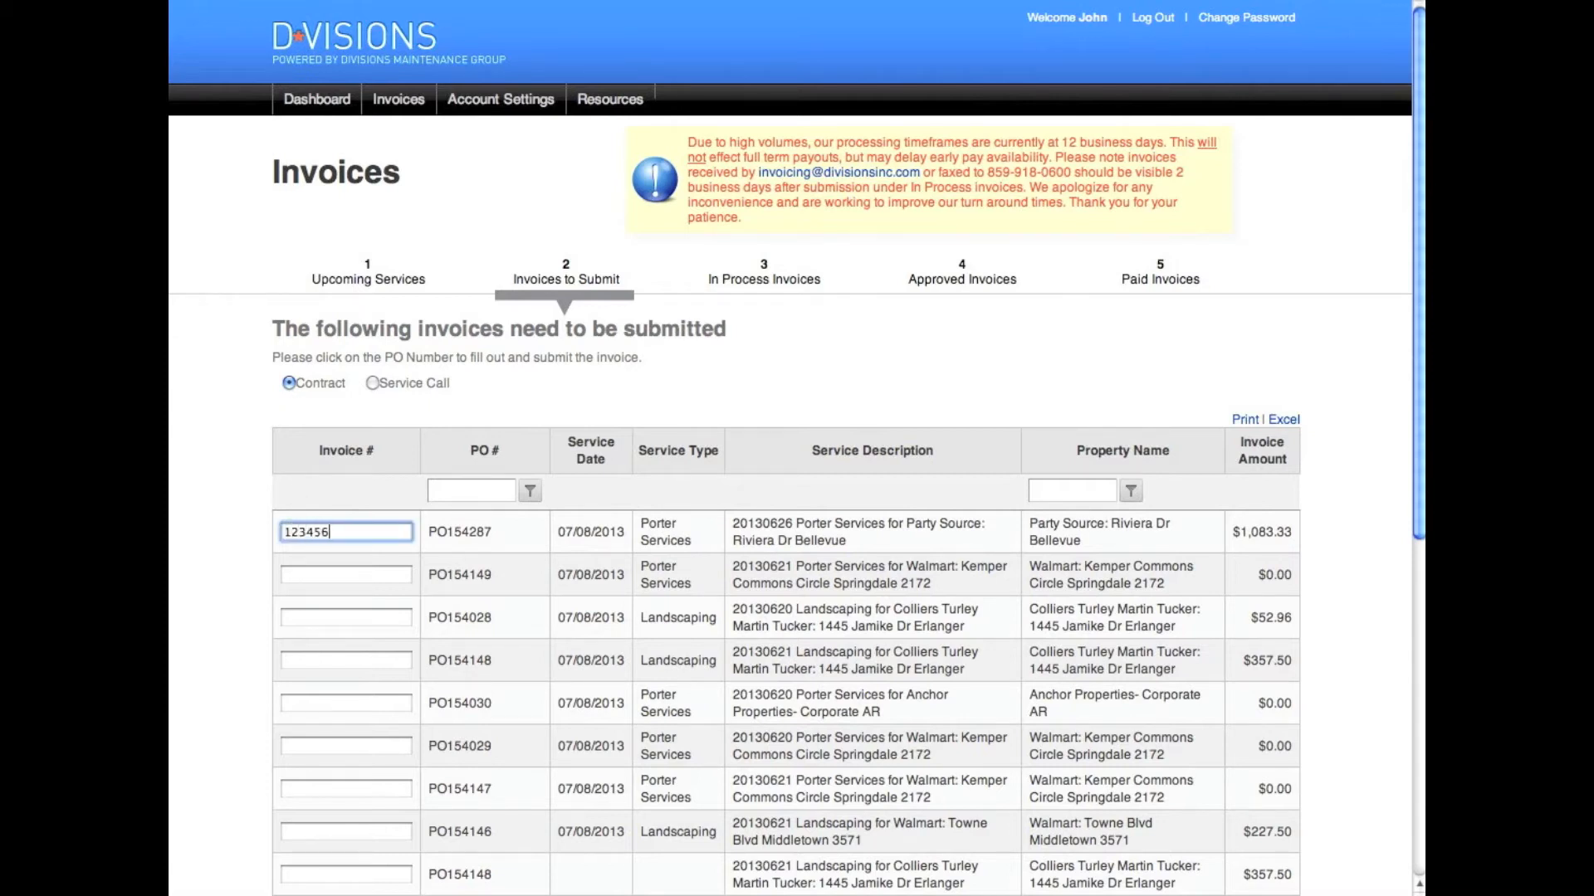
click(320, 575)
text(13)
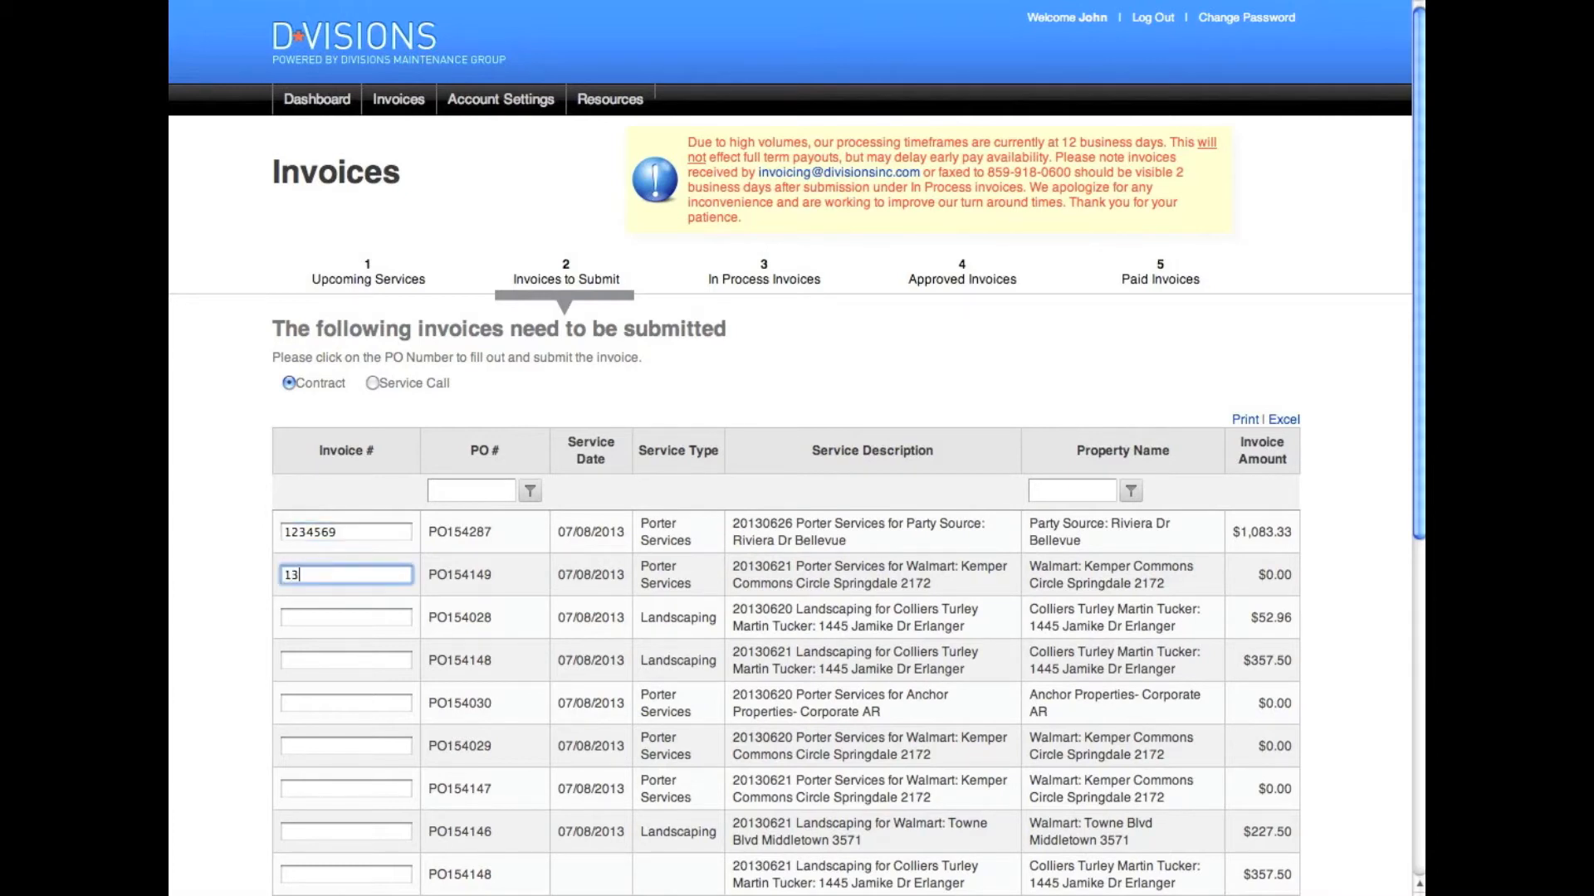
text(68752)
Submit the two numbered contract invoices for confirmation
drag(1421, 237, 1416, 336)
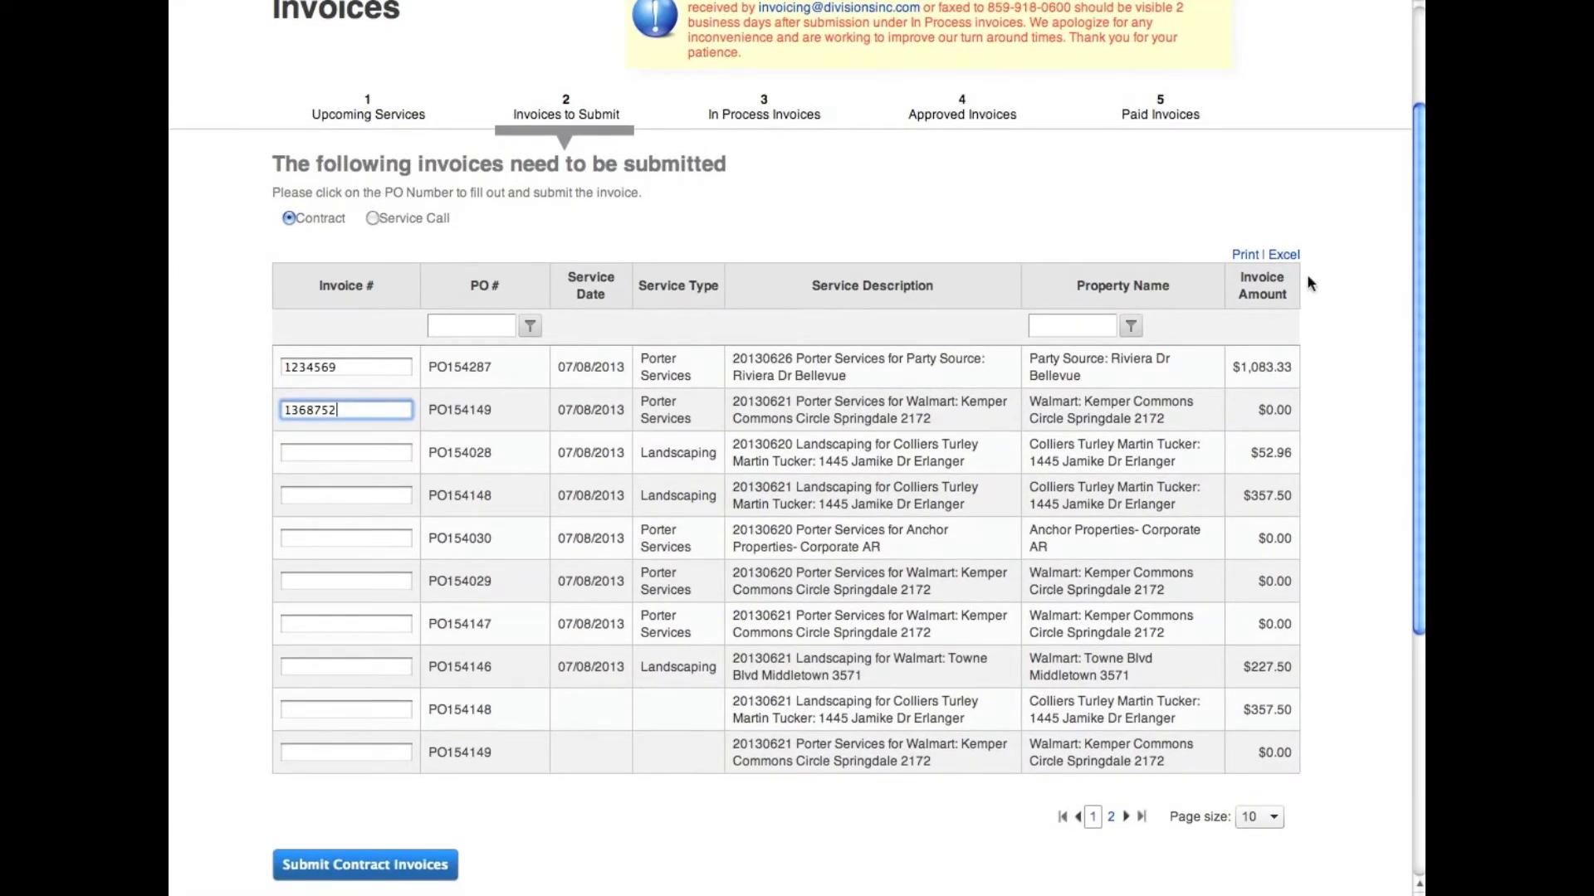
click(472, 329)
click(1070, 327)
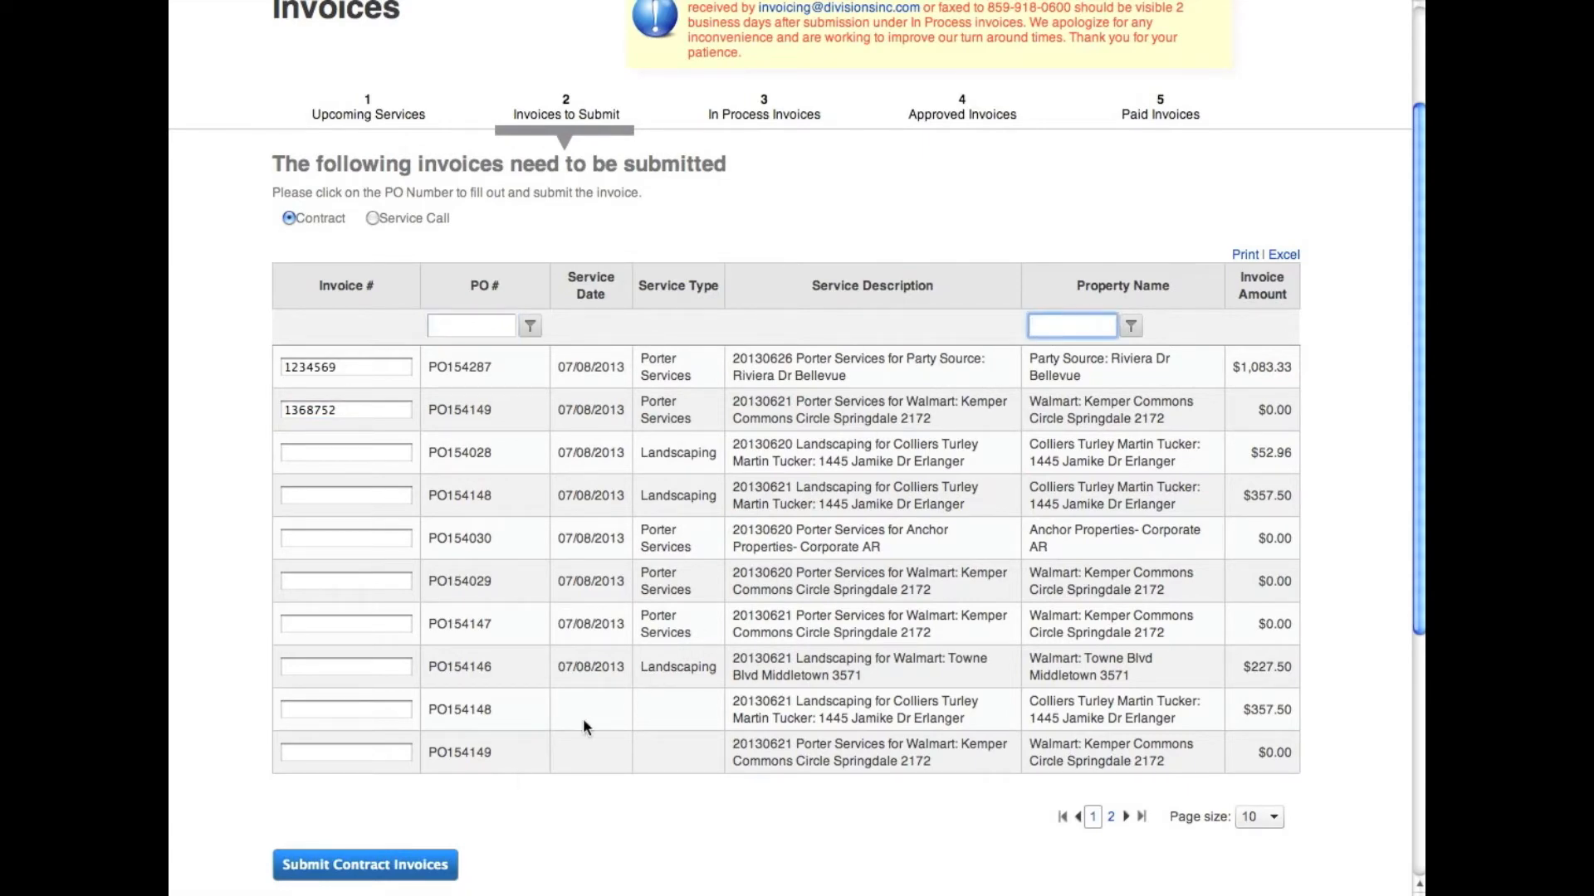
click(398, 866)
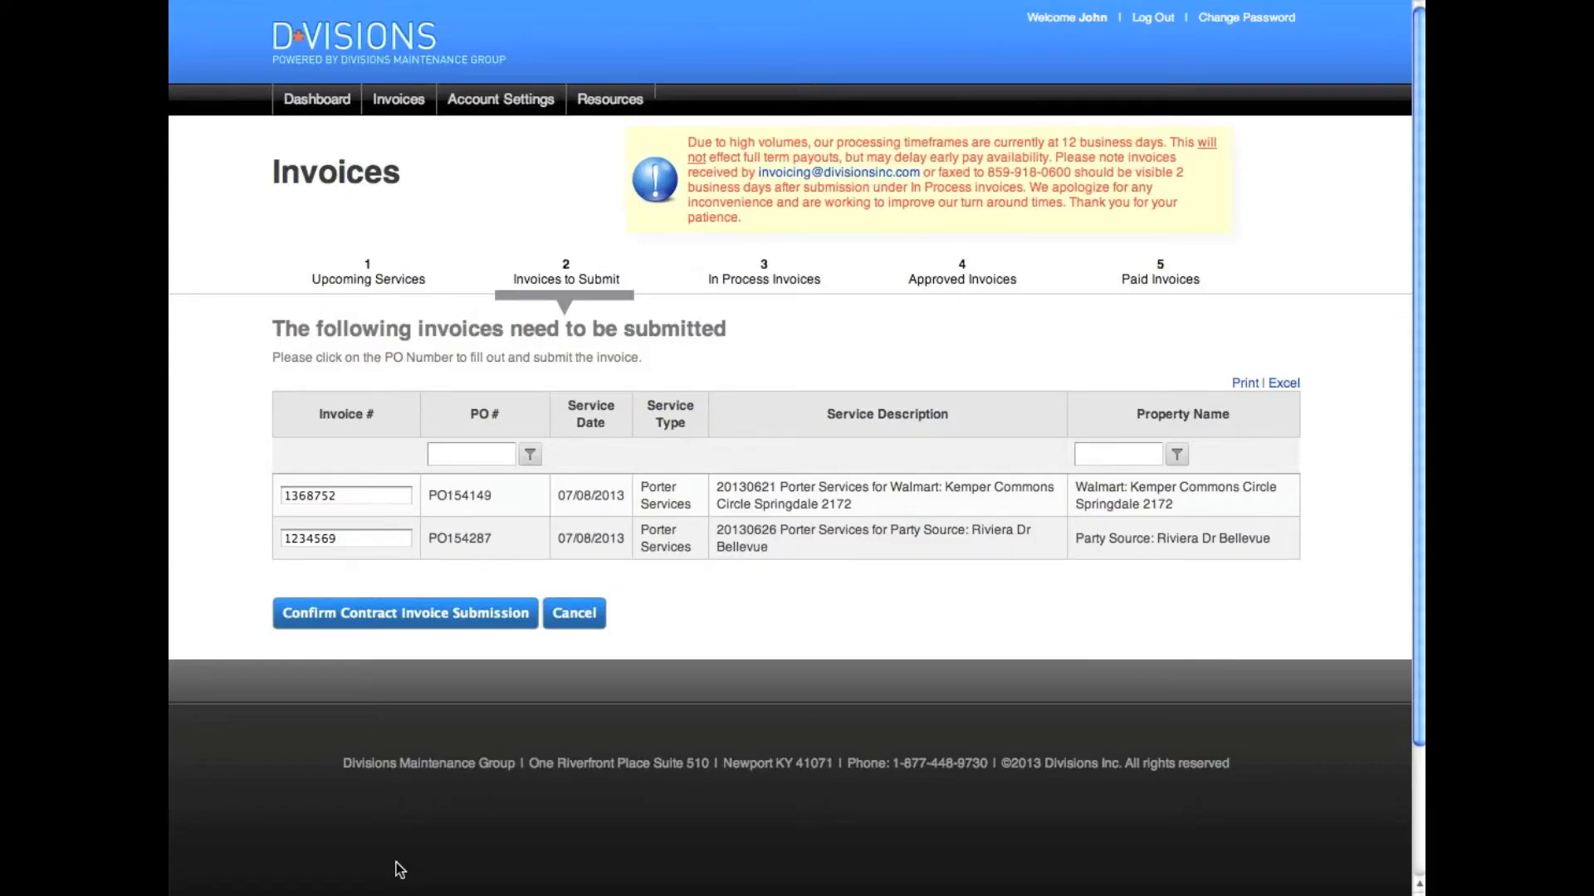
Confirm submission of the two porter-services contract invoices
click(370, 616)
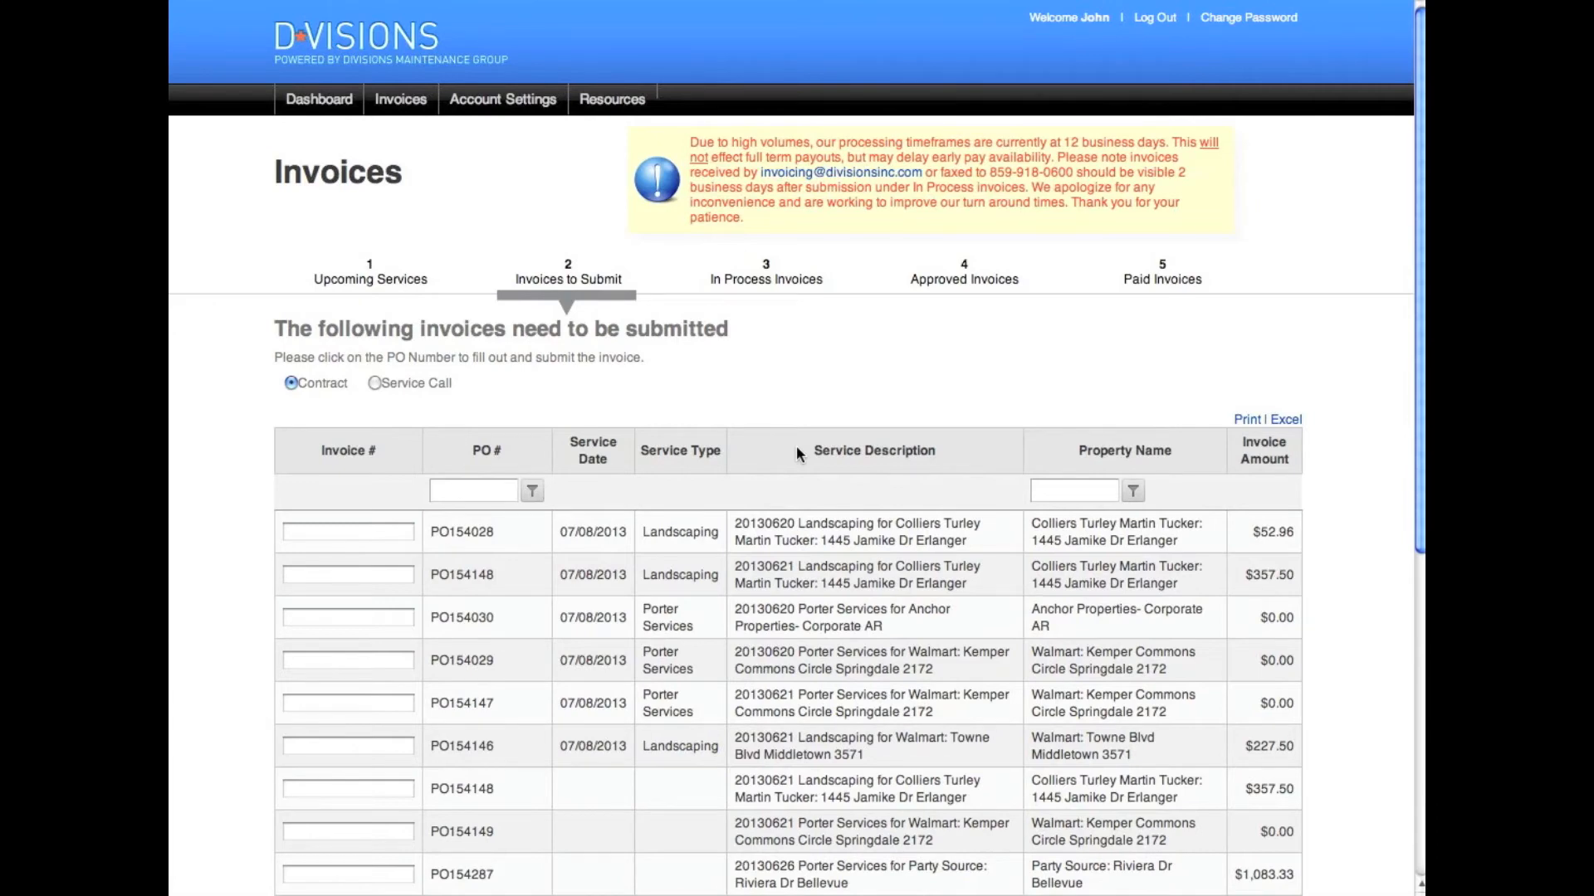
Switch the list to Service Call invoices and open PO064584's invoice form
click(375, 383)
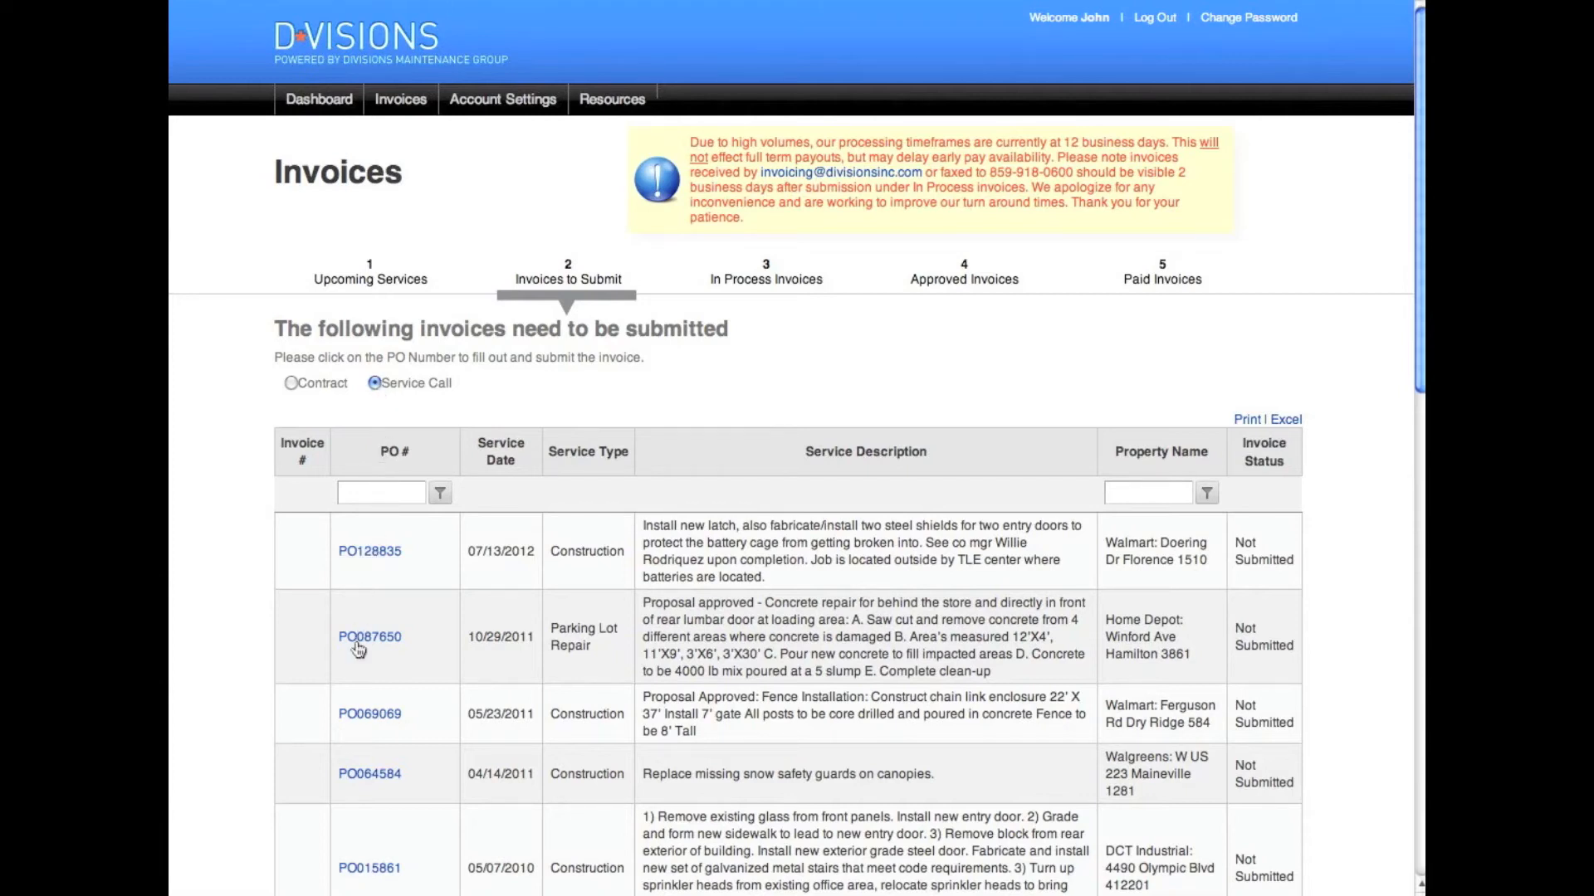
click(368, 775)
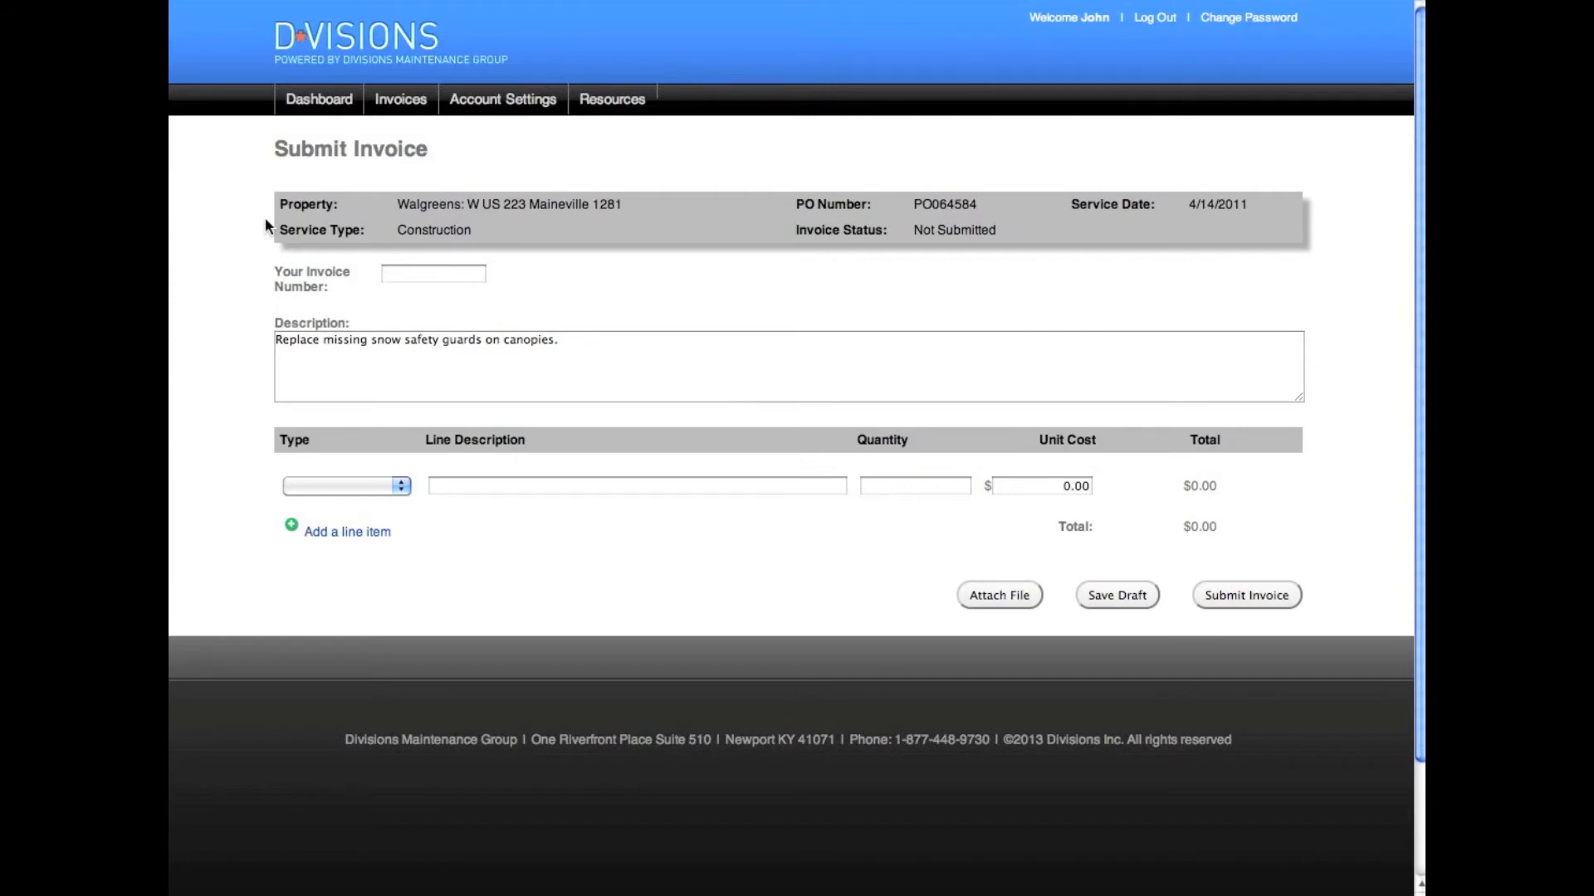
Enter 4368523 as your own invoice number
click(401, 278)
text(4368523)
Select the job description text and show the first line item's Type choices
click(557, 342)
drag(554, 344, 260, 345)
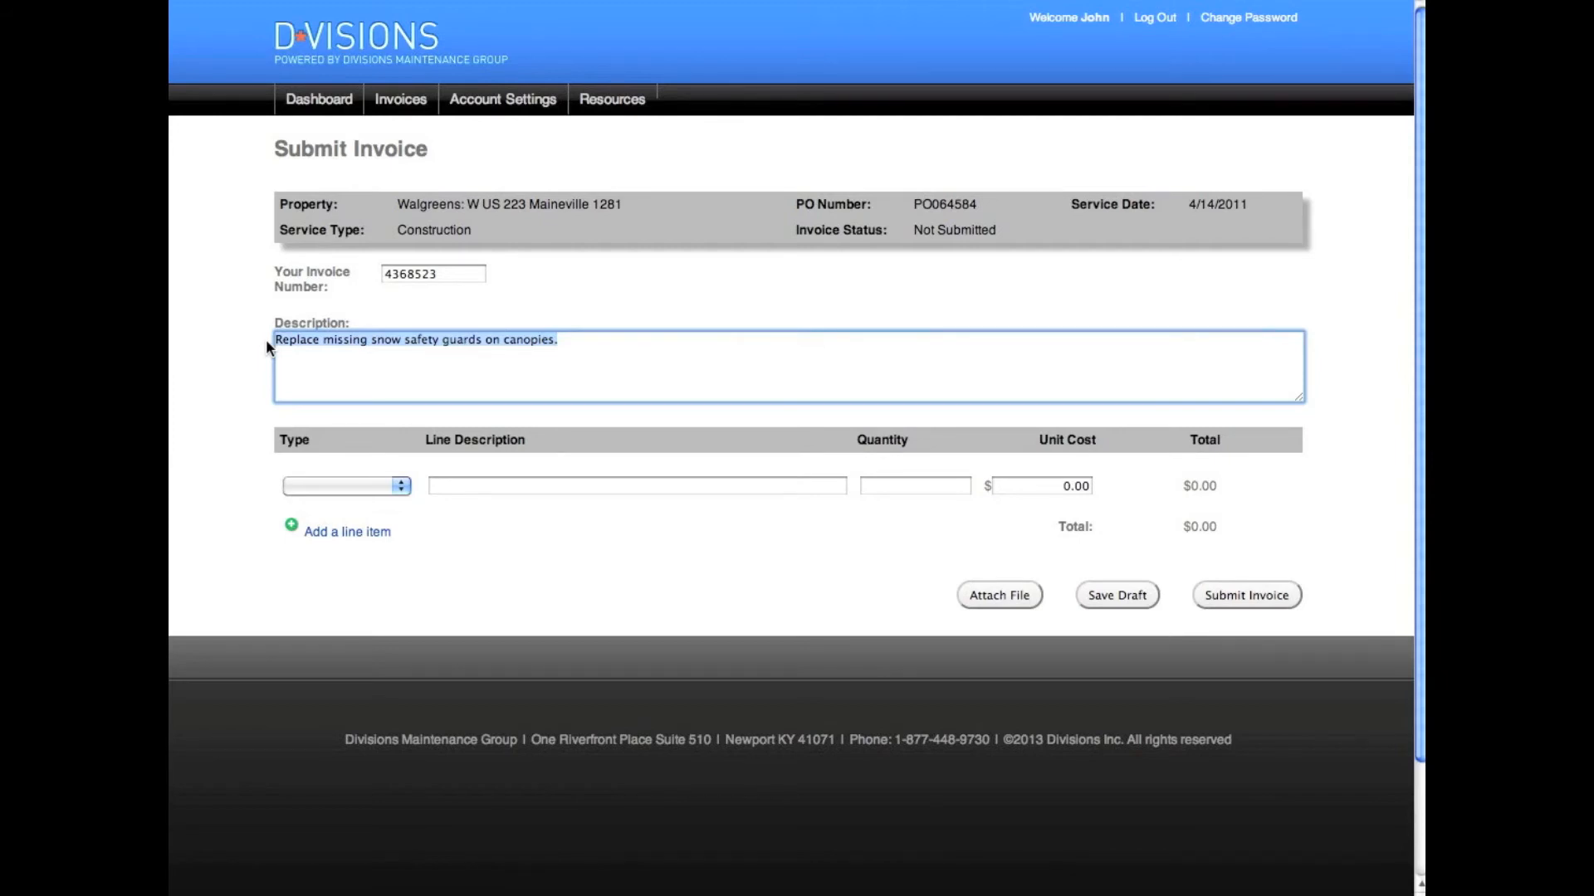
click(397, 486)
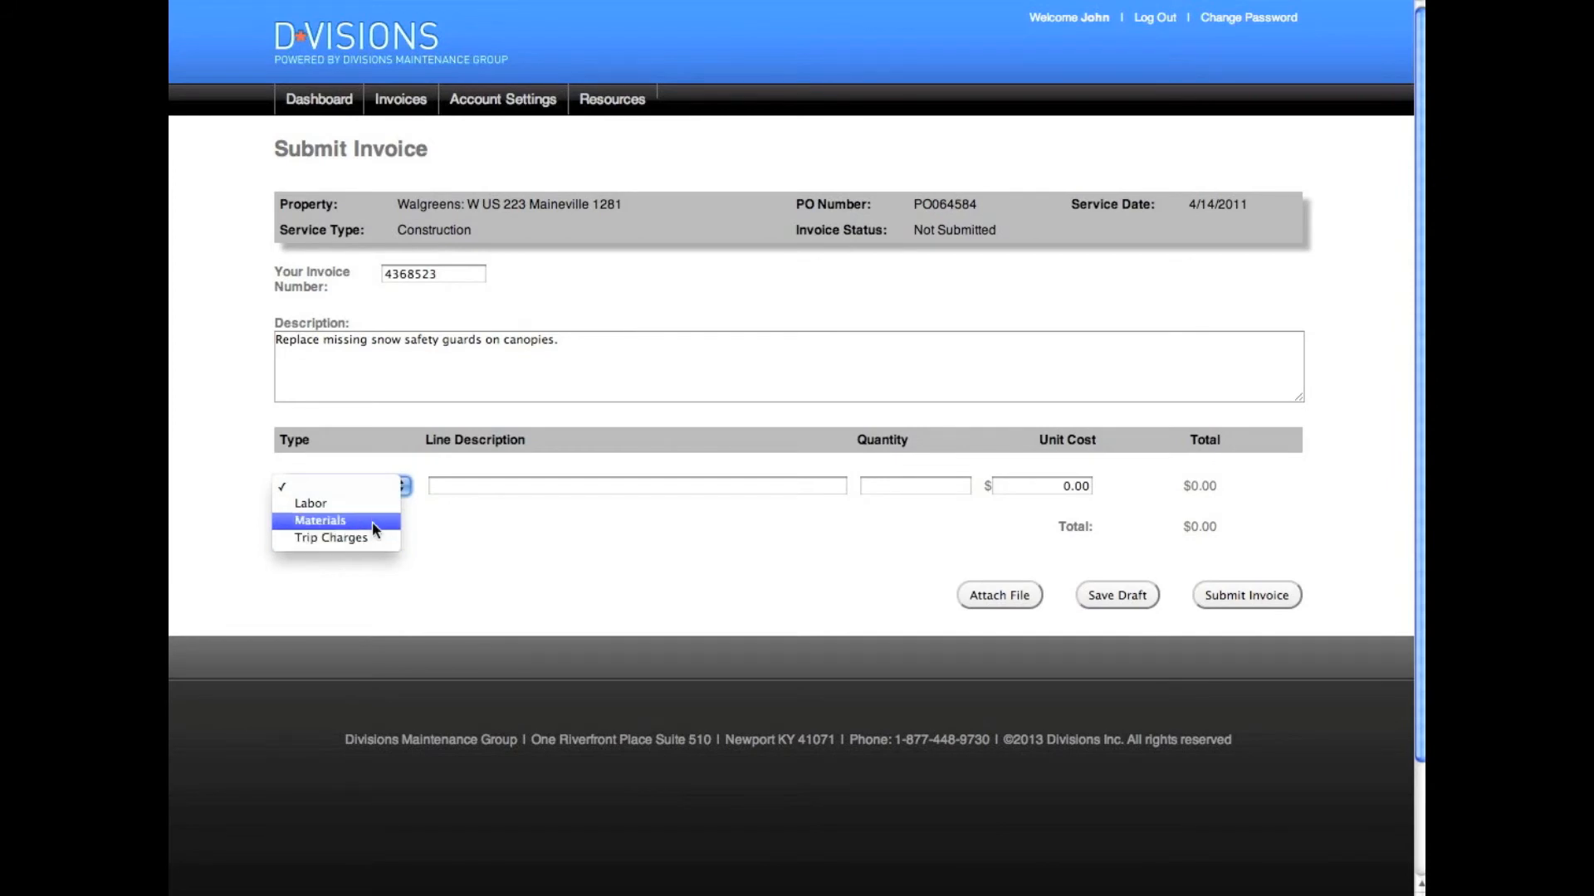
Add a Materials line 'snow safety guard', quantity 2 at 35, plus a blank second line
click(371, 522)
click(481, 487)
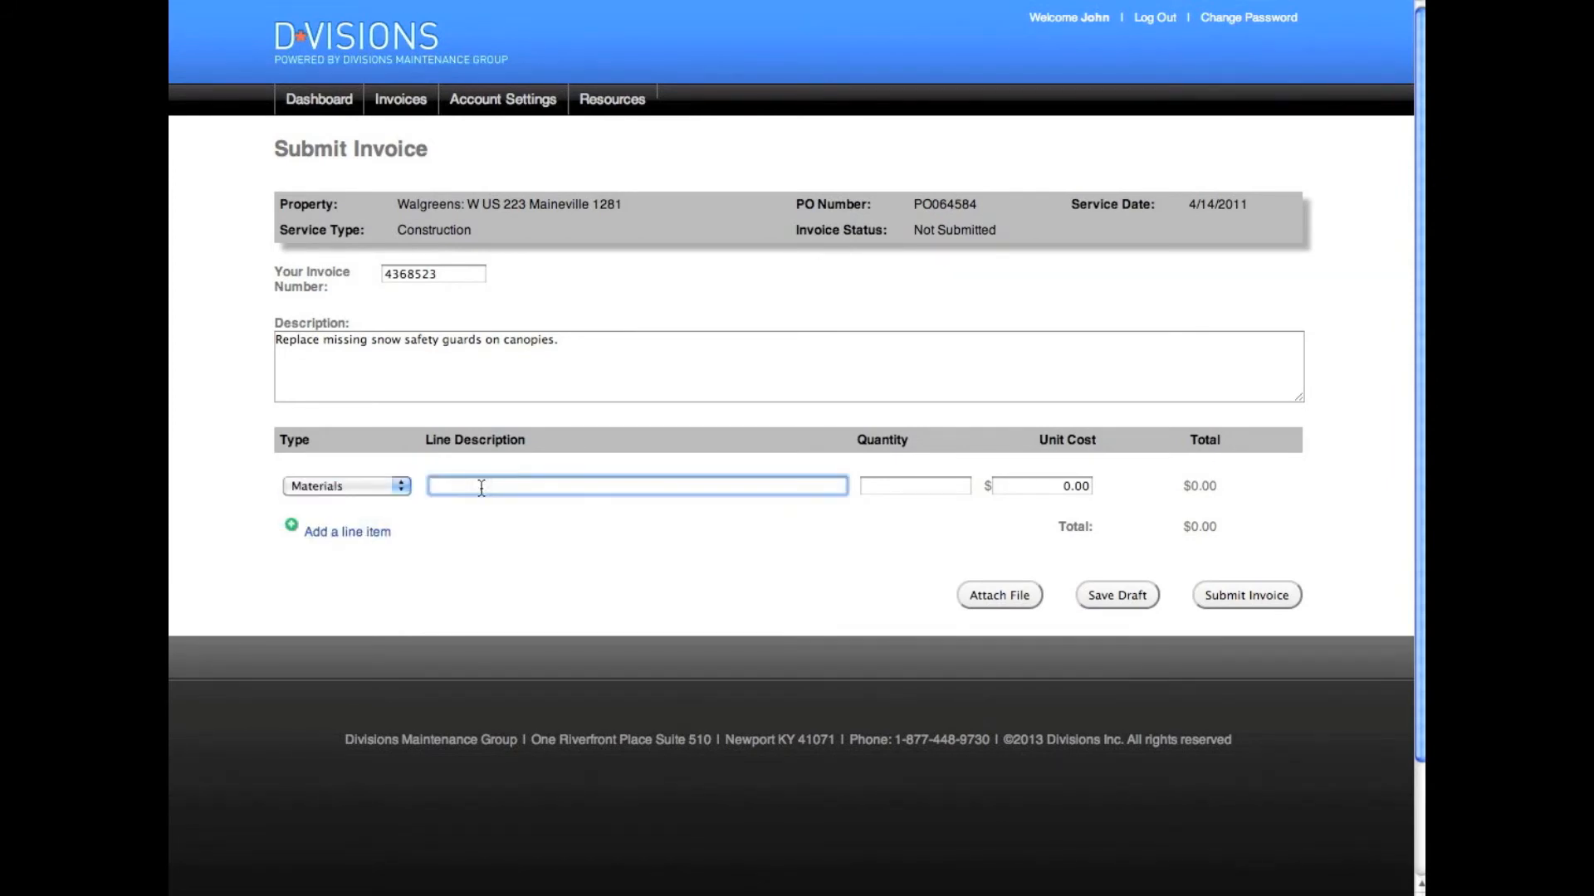
text(snow safety guard)
key(Tab)
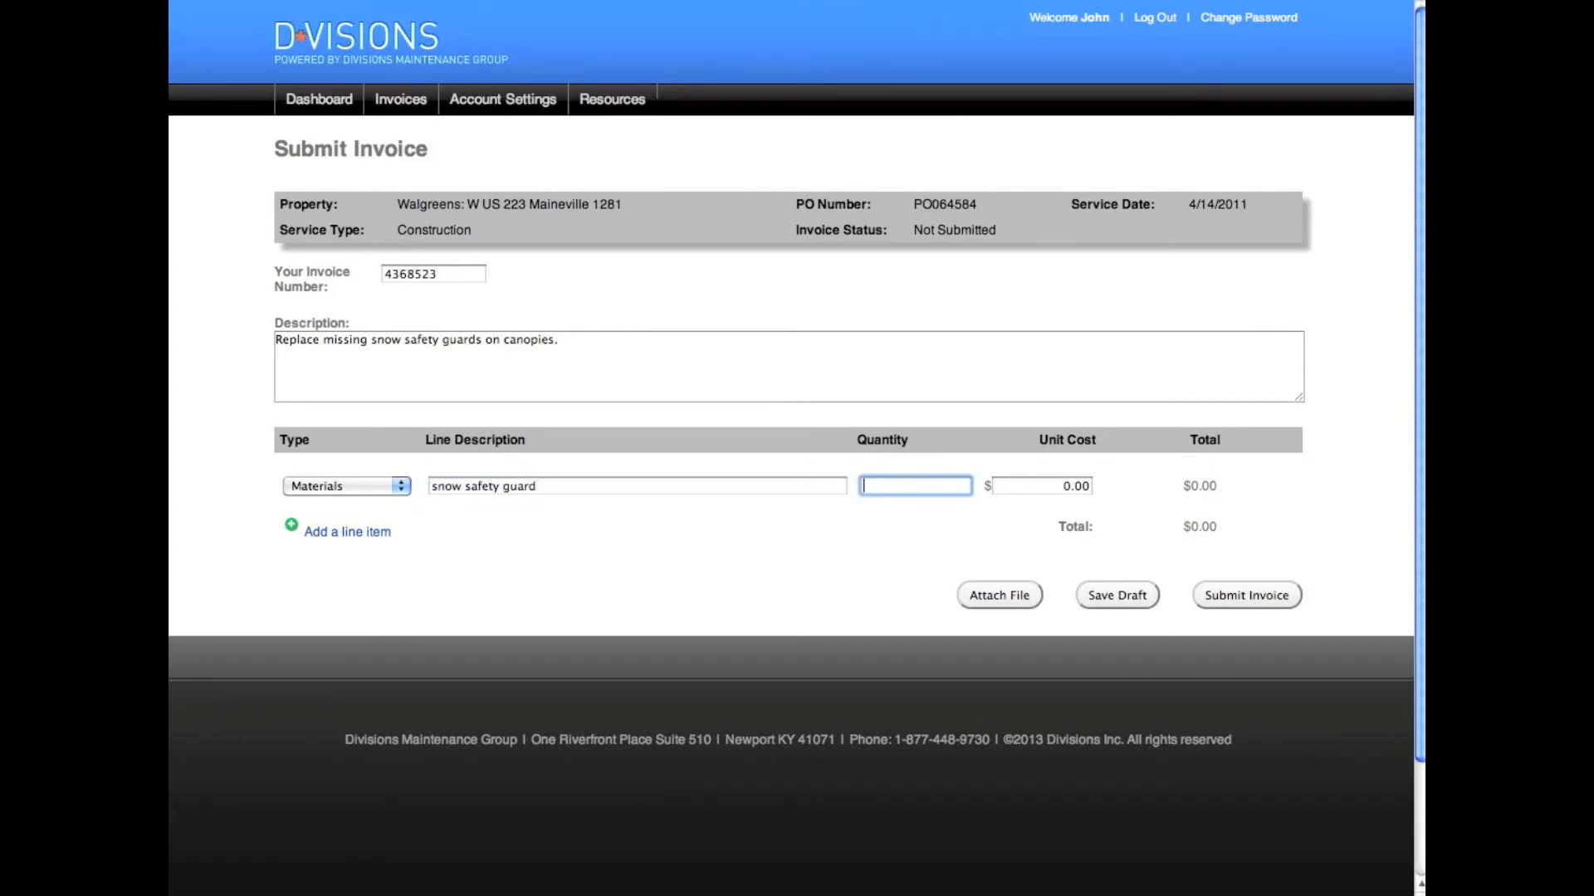
text(2)
key(Tab)
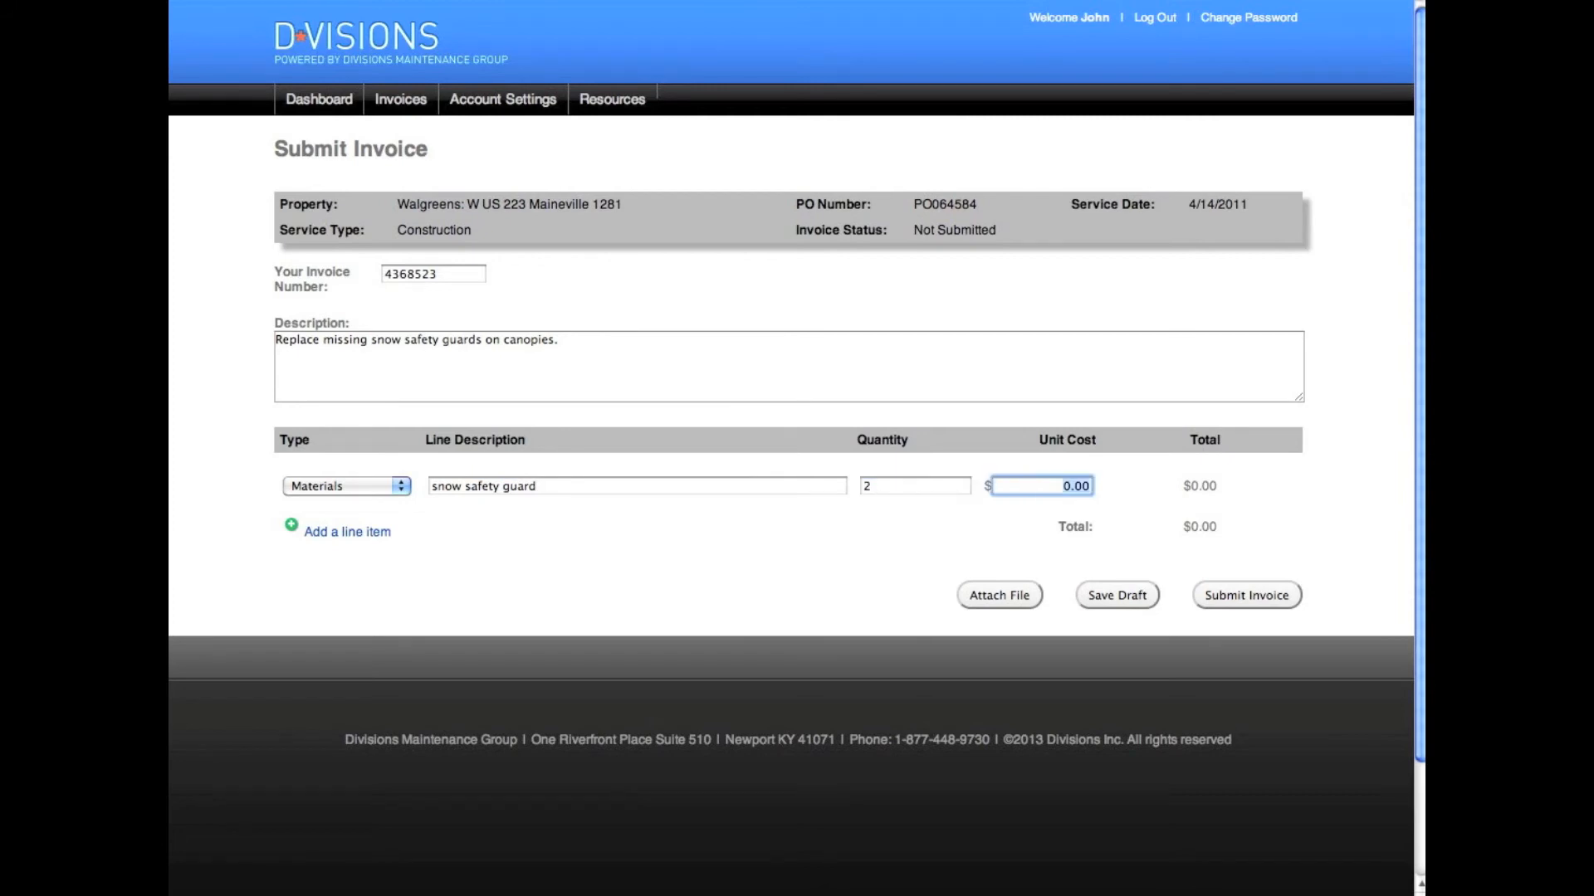
text(35)
click(357, 536)
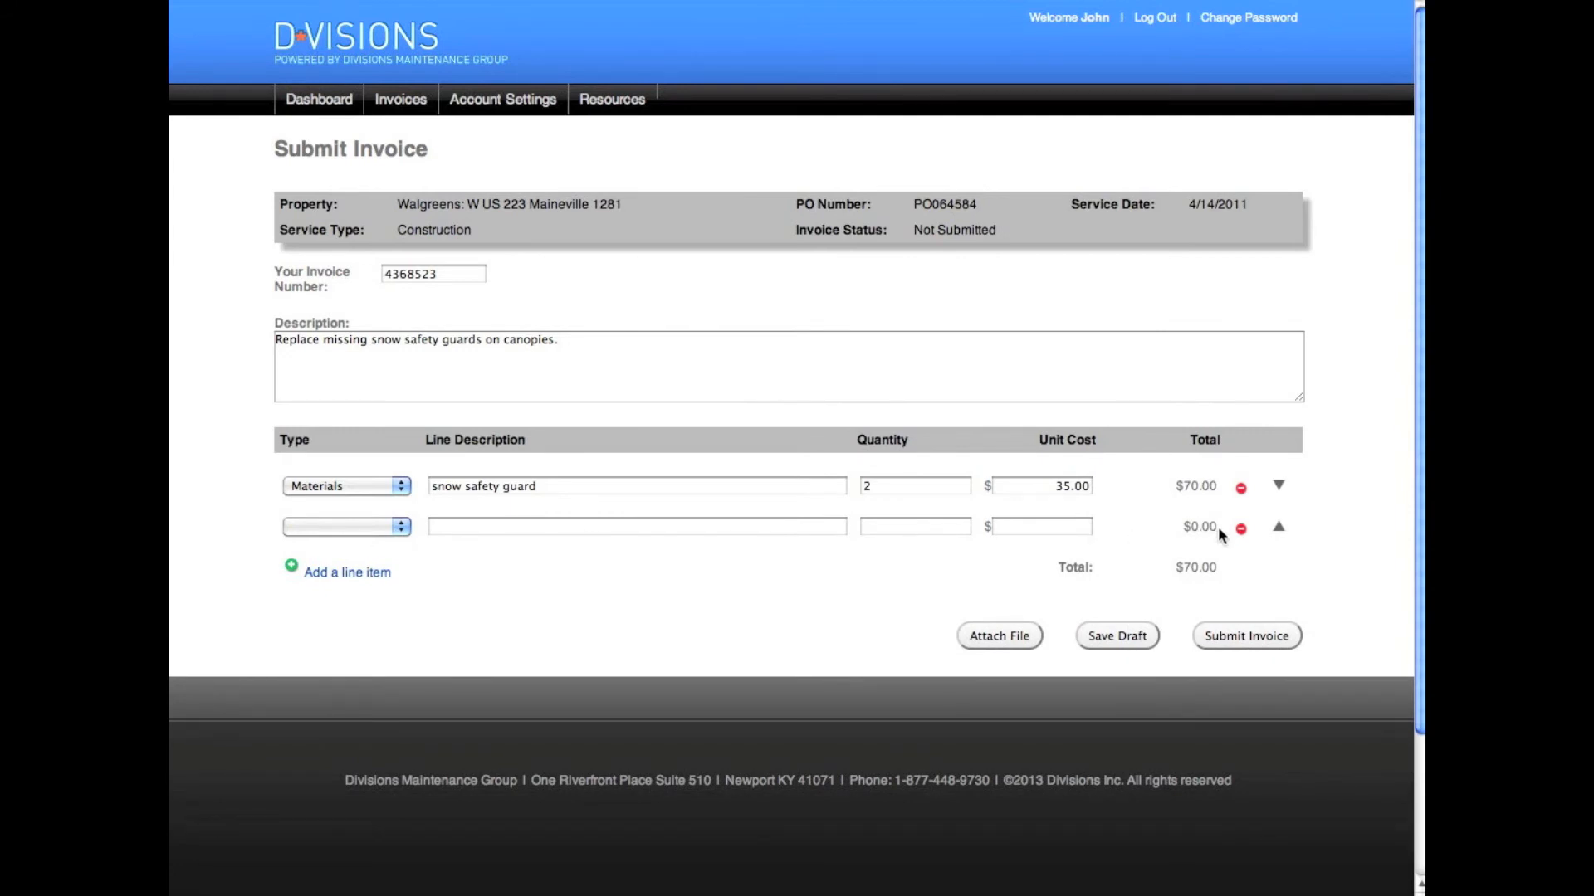
Delete the empty second line item and add a file attachment field to the $70.00 invoice
click(1278, 526)
click(1279, 524)
click(1243, 529)
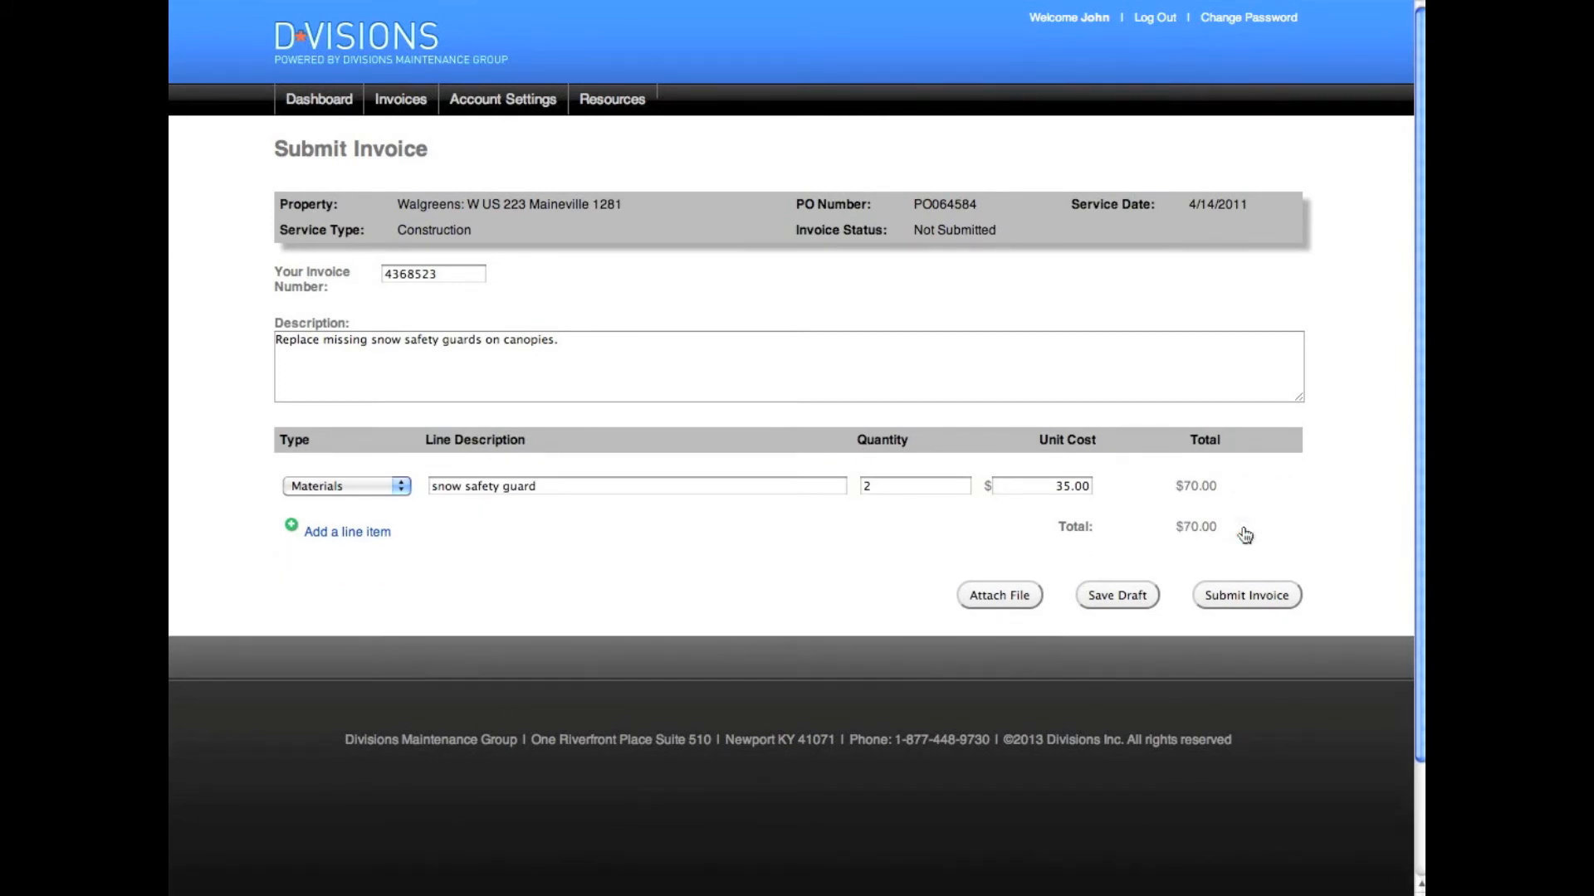
click(1048, 595)
click(1014, 598)
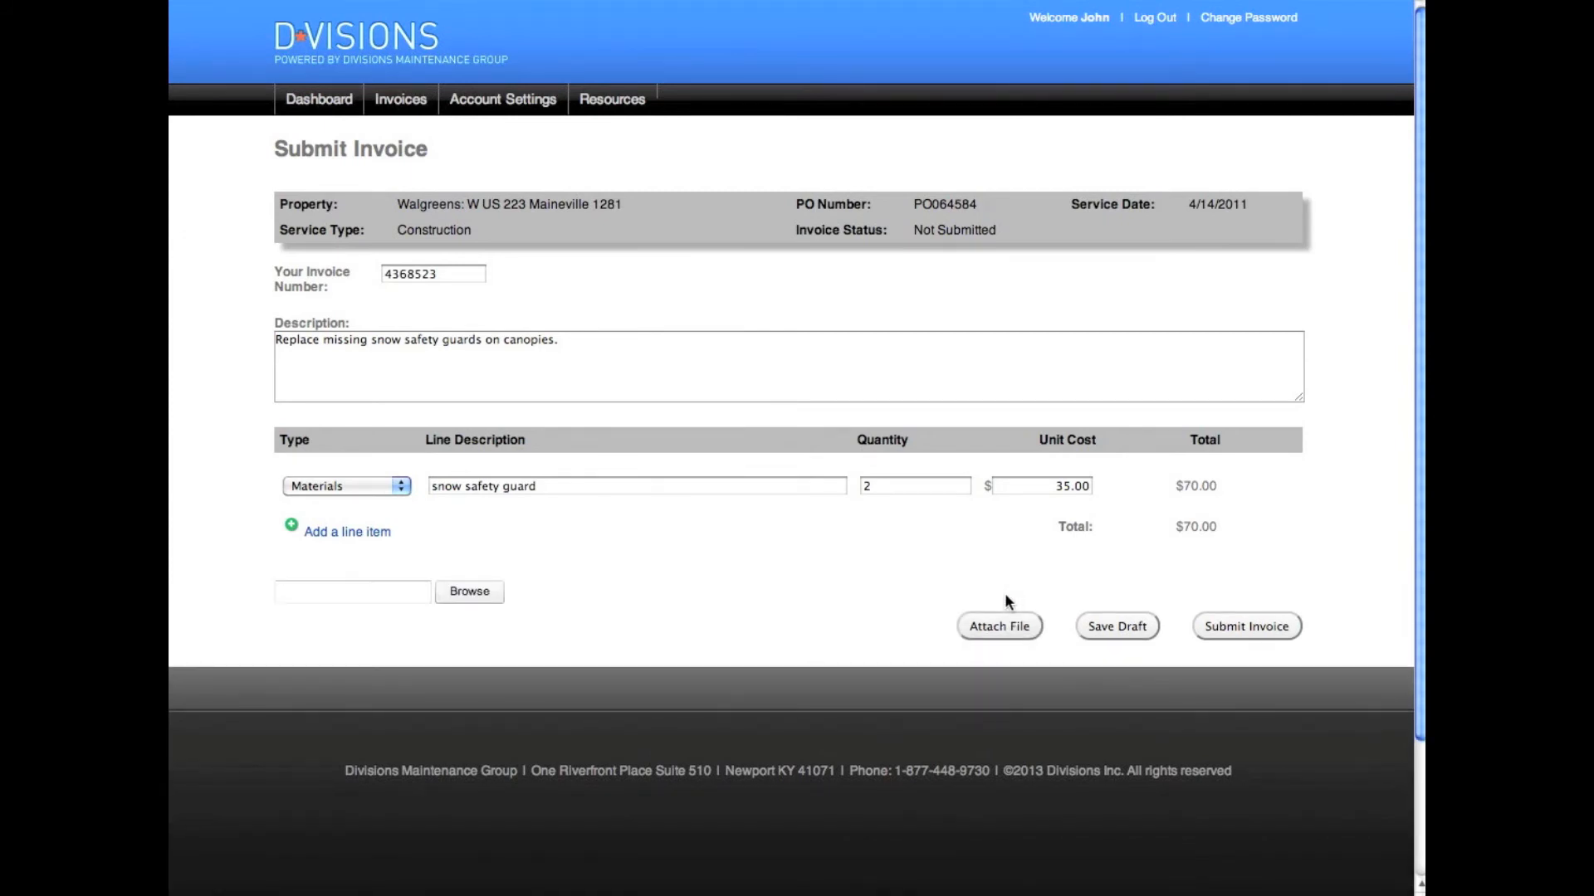
Attach Completion Form.JPG from 00_Sample Attachments, then submit the invoice
click(470, 591)
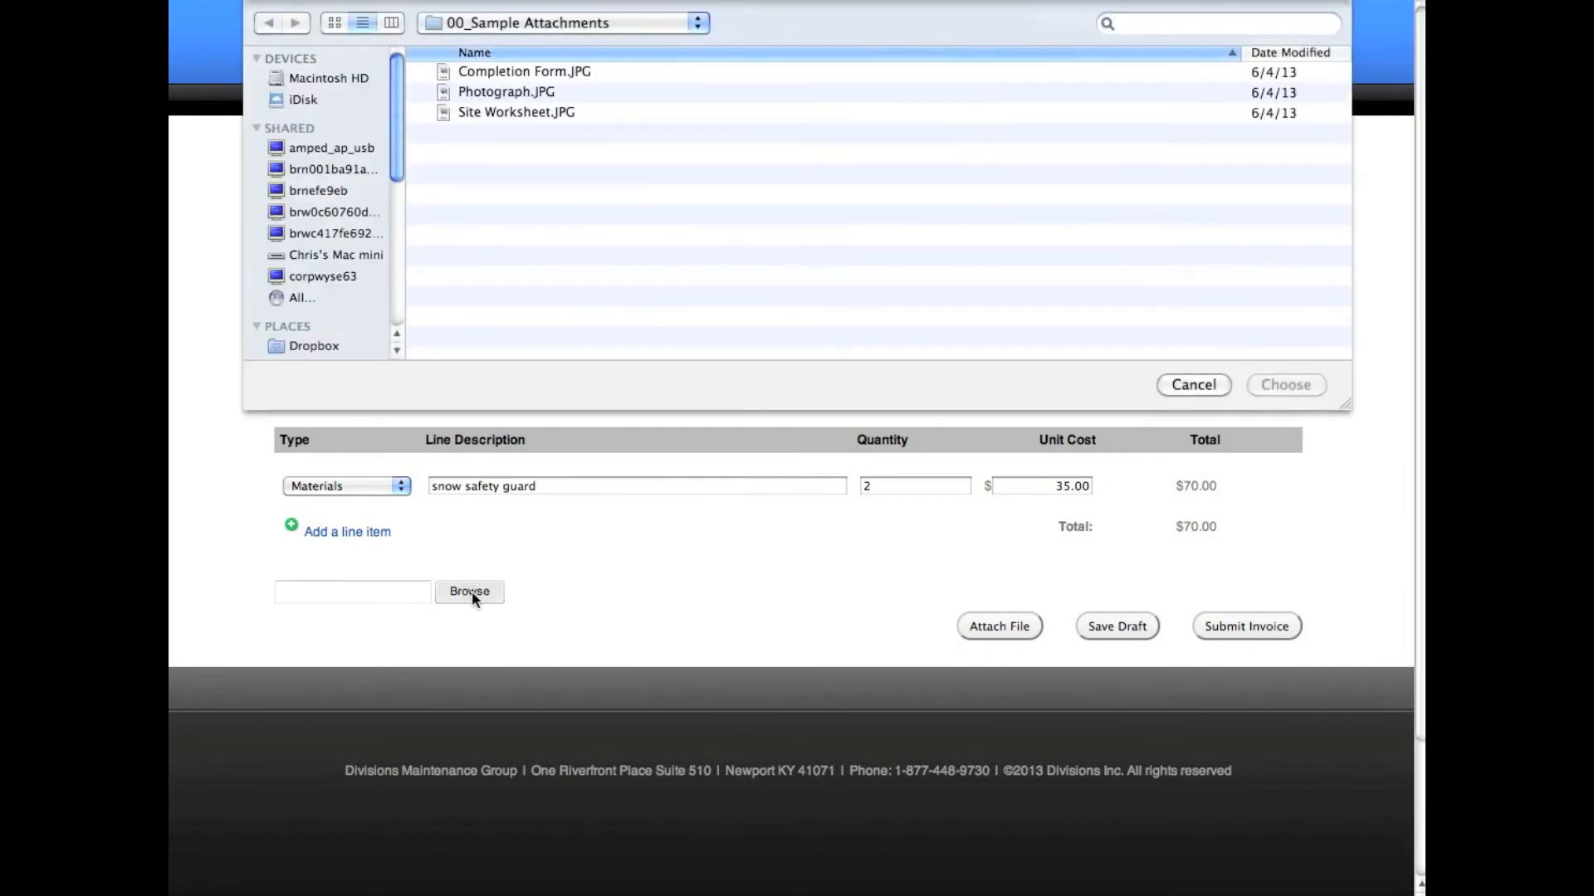
click(507, 71)
click(1286, 385)
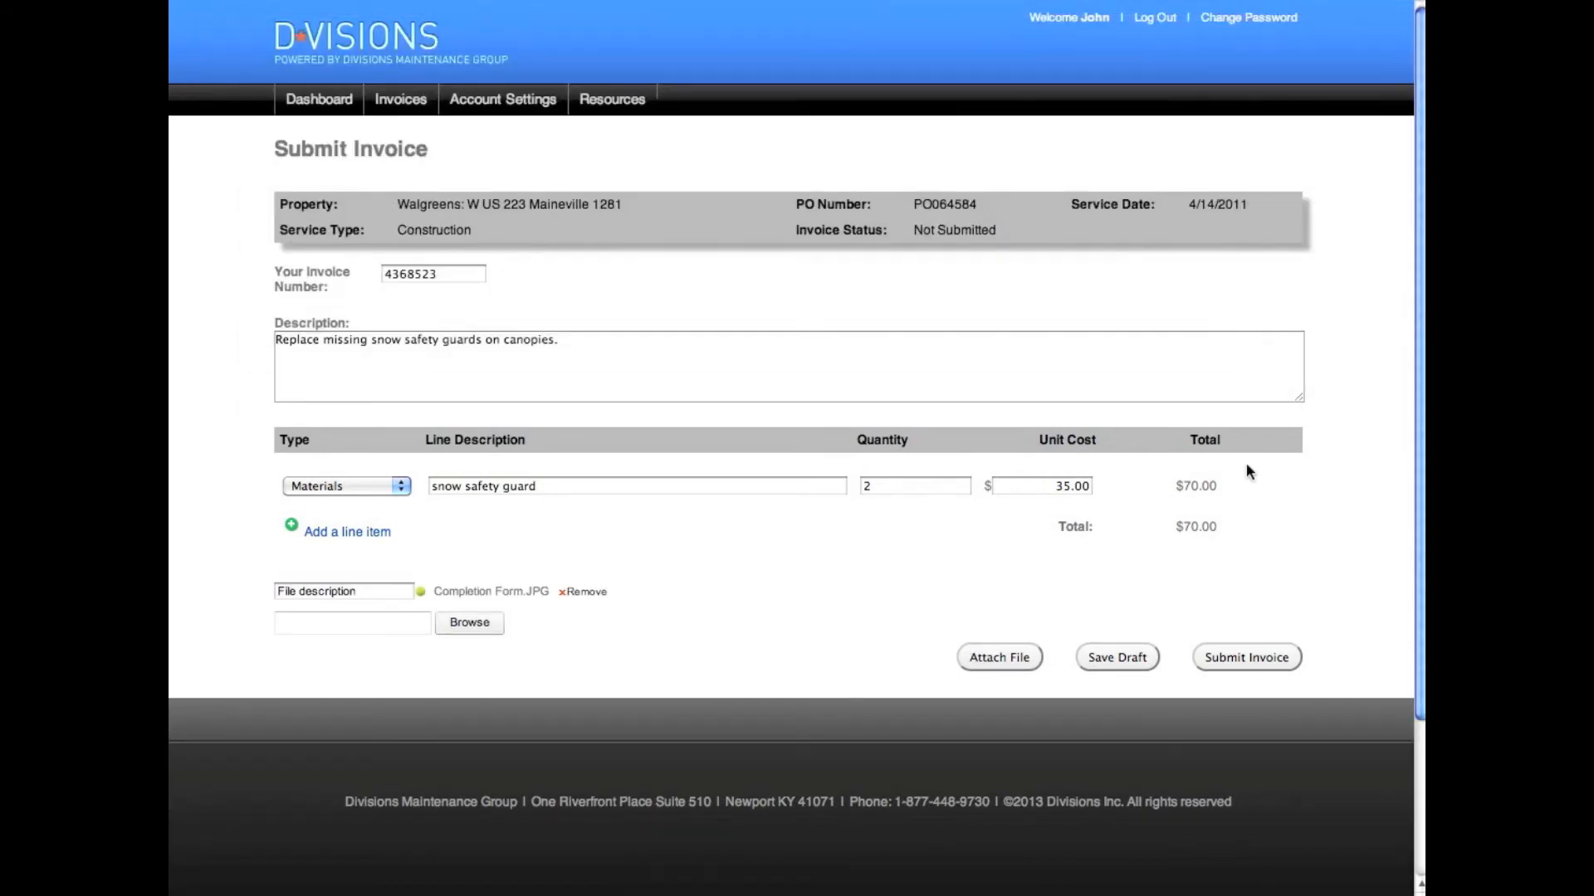
click(1163, 659)
Open the Invoices page listing the ten In Process invoices, all marked Processing
click(395, 101)
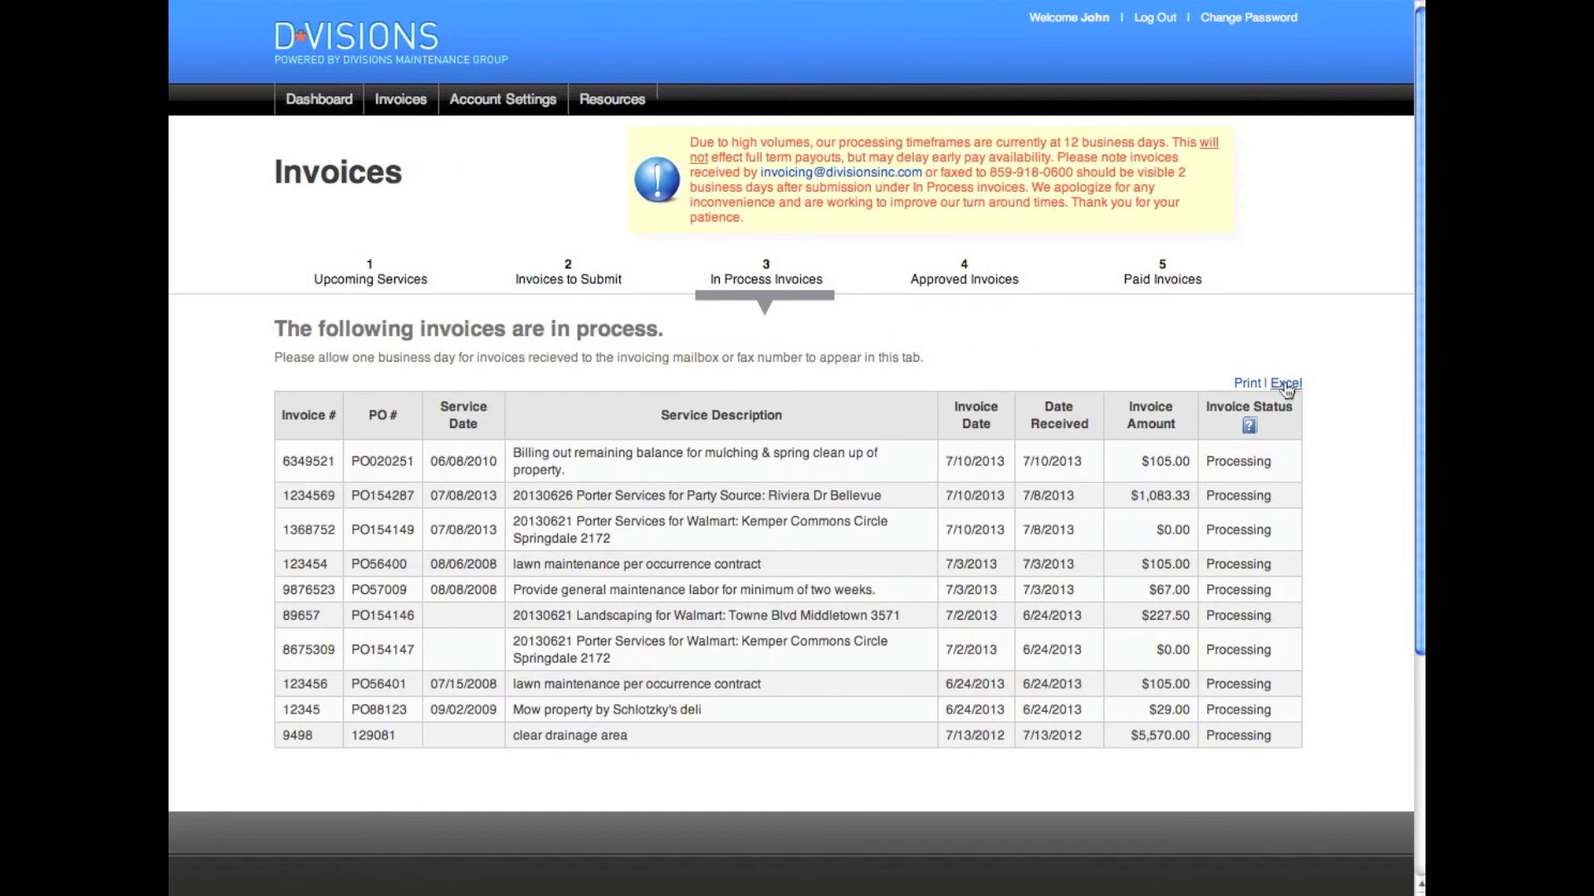
Show the Approved Invoices tab with the $52.96 landscaping invoice eligible for early pay
mouse_move(1275, 432)
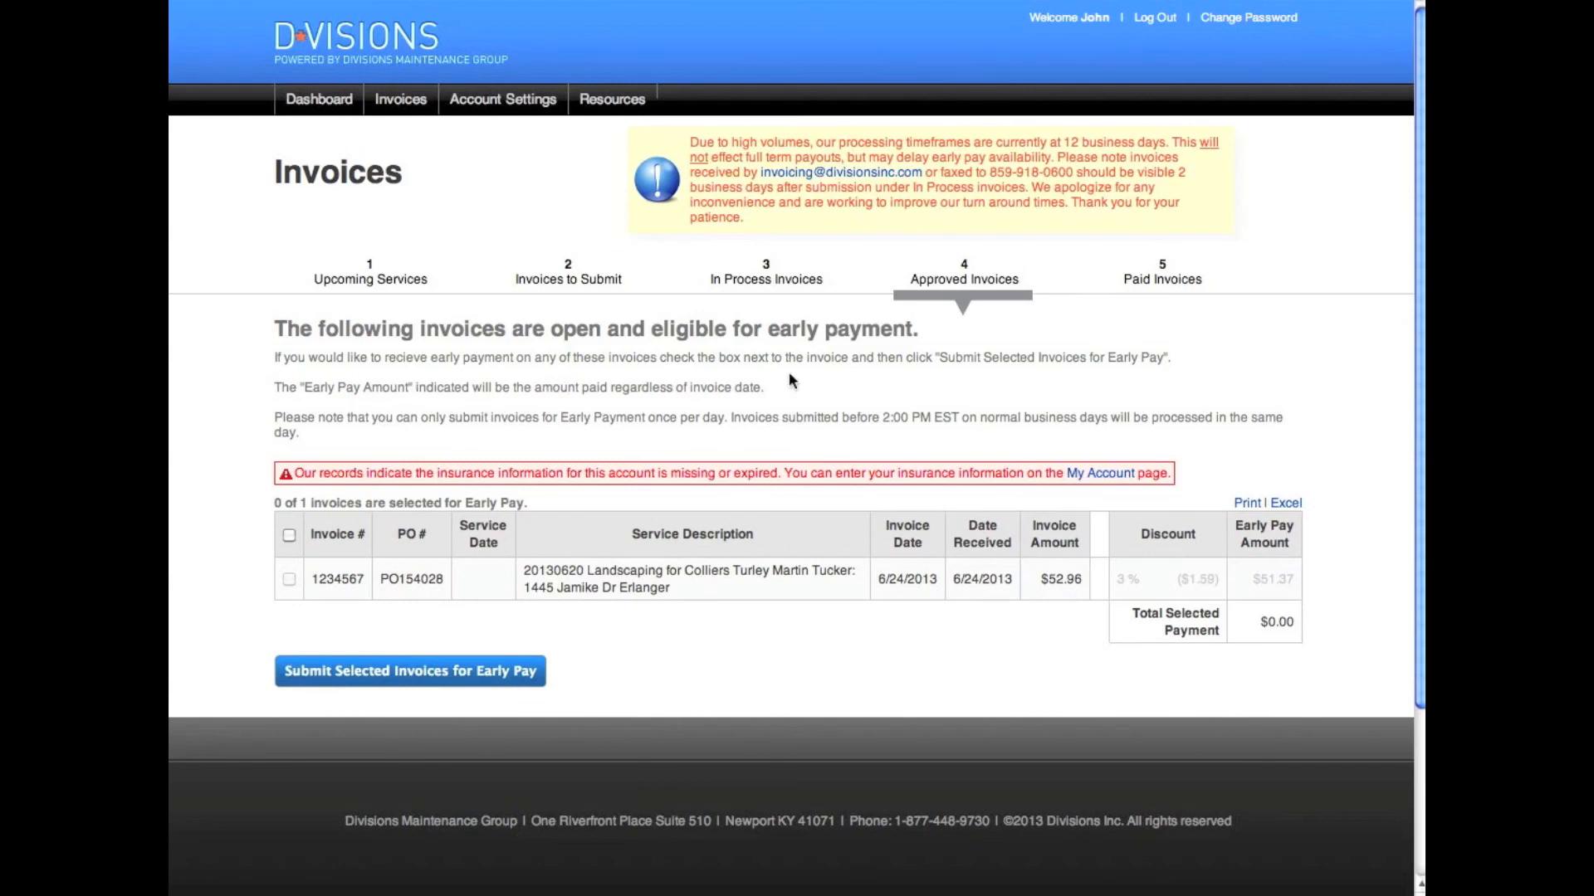
List the invoices paid in the Last 45 Days and export them to Excel
click(1164, 284)
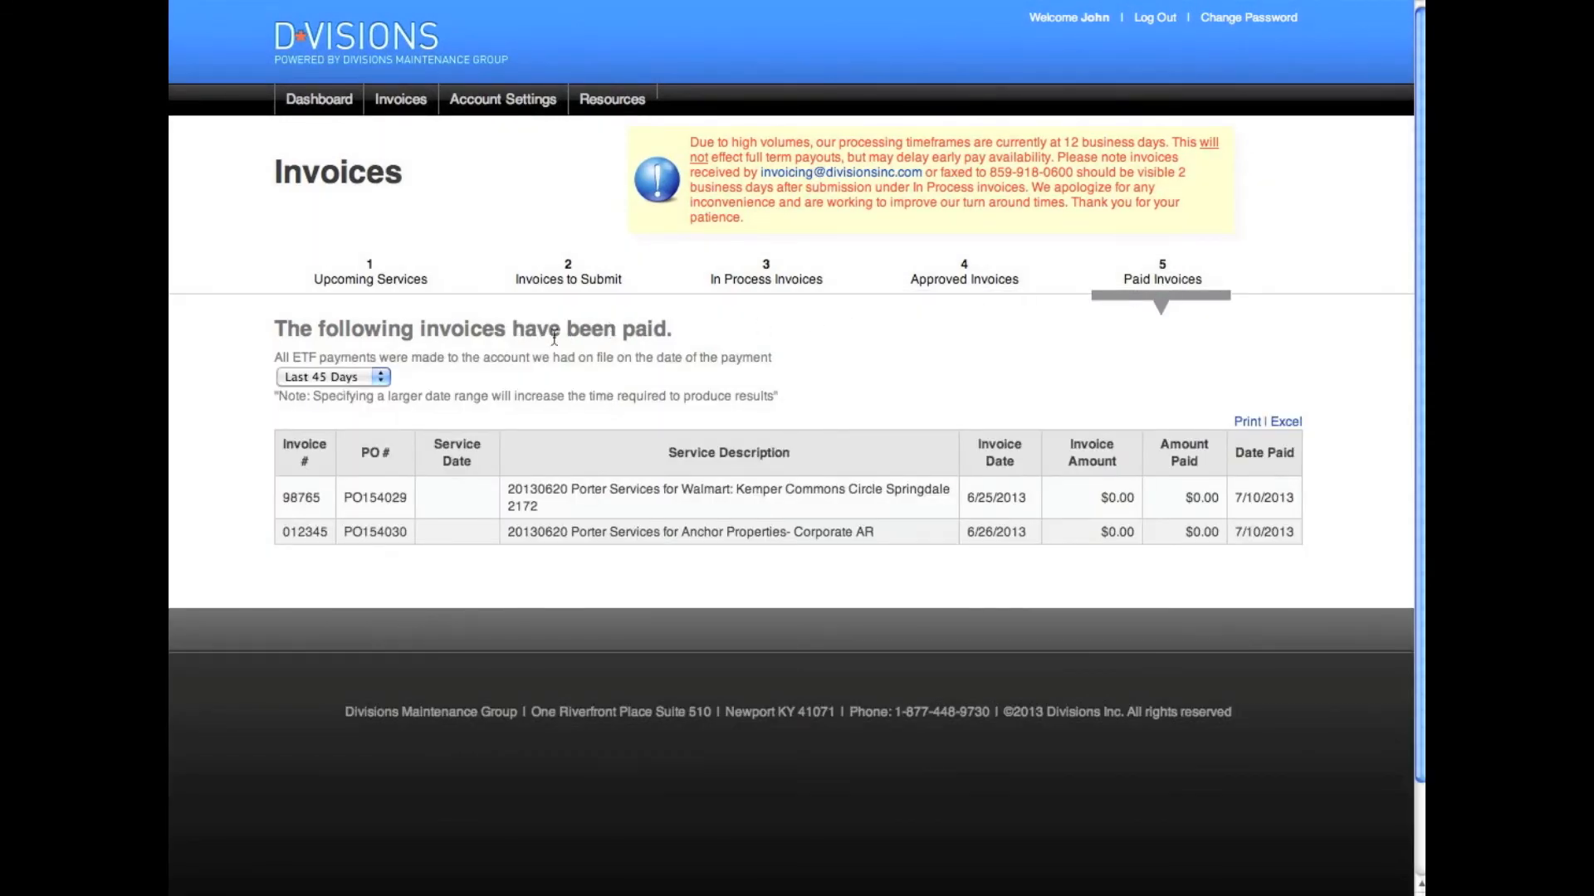
click(381, 379)
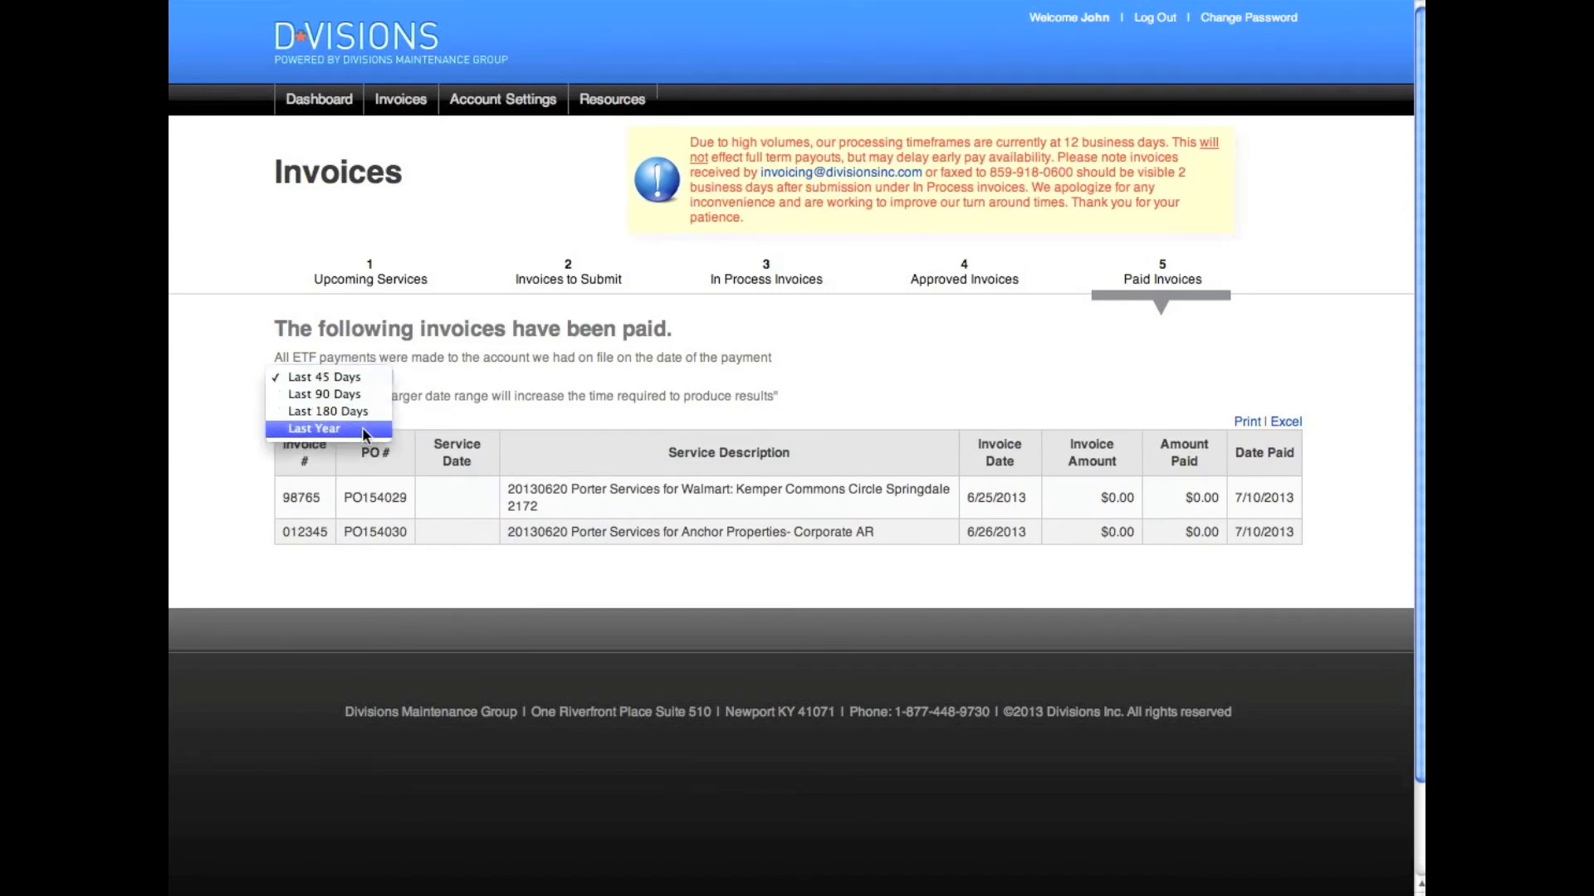
click(677, 380)
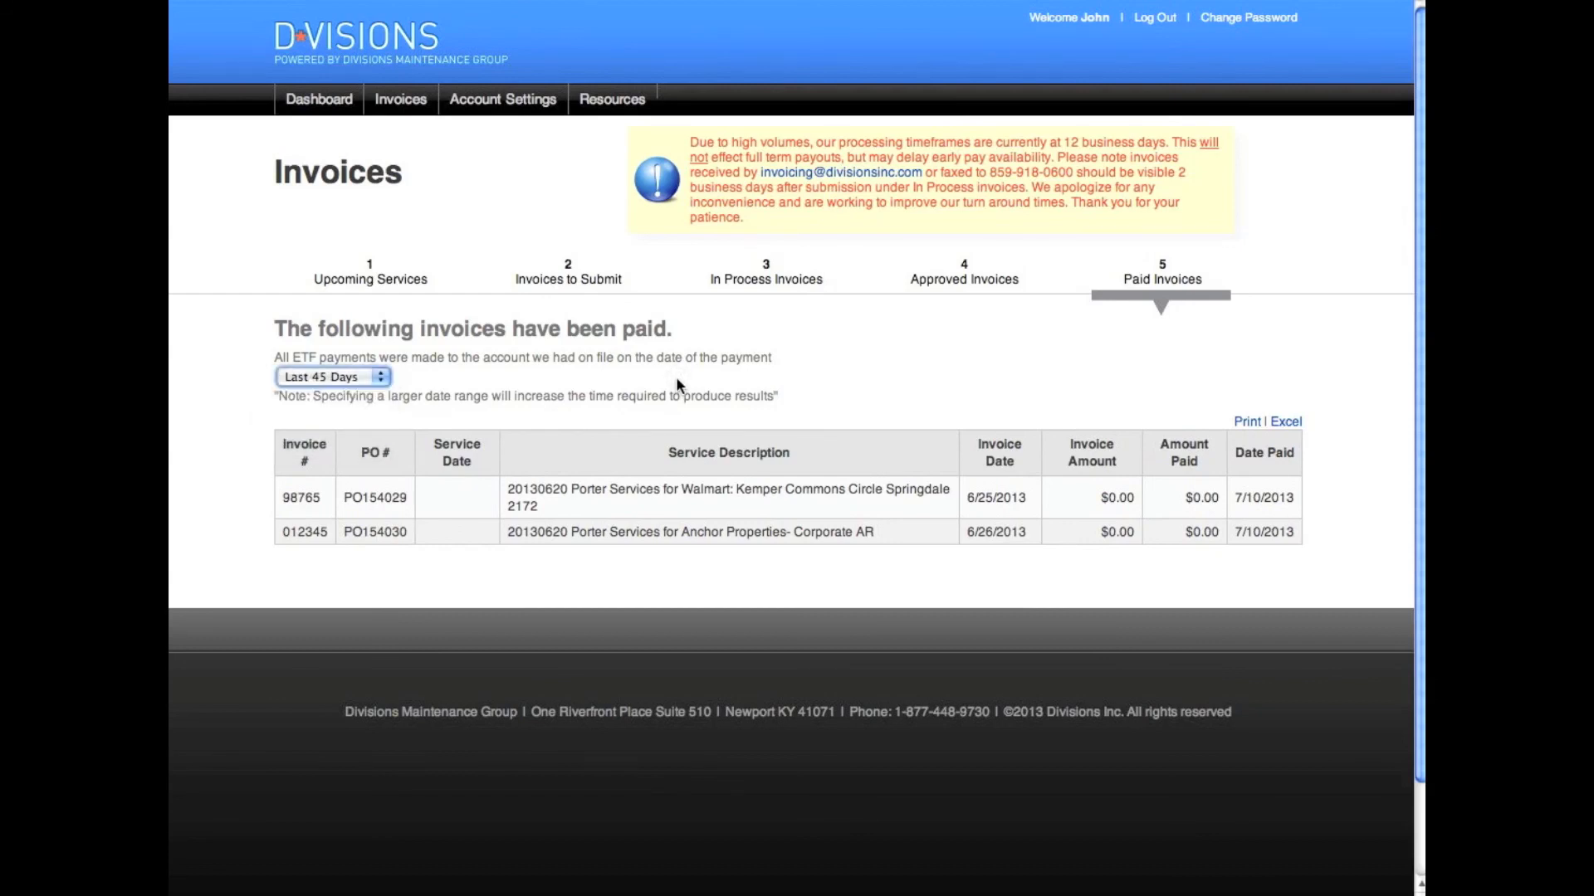
click(1304, 416)
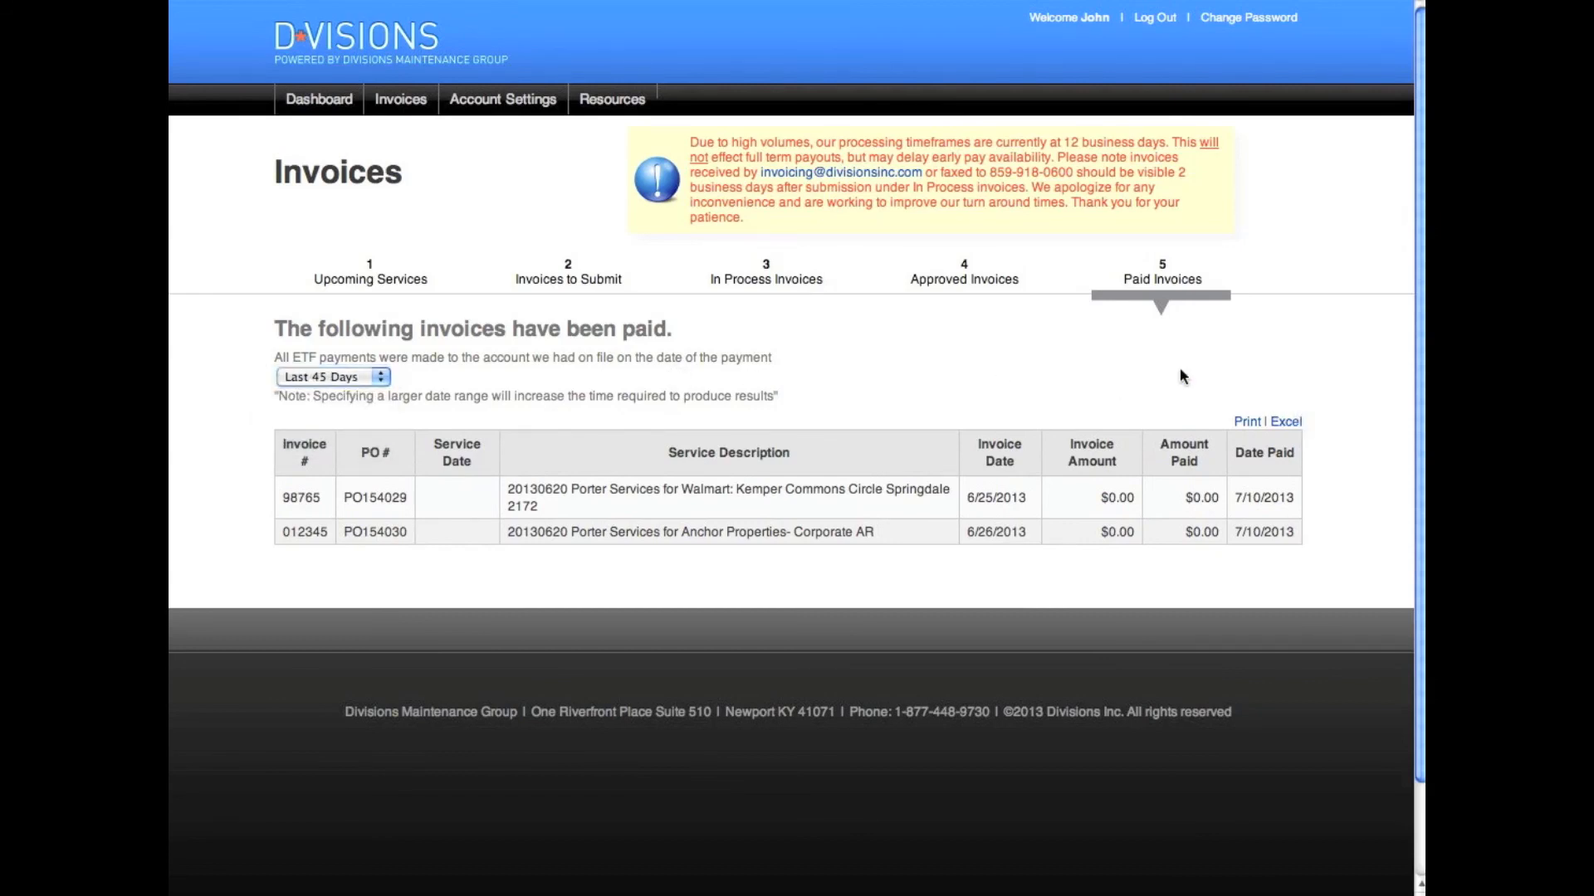